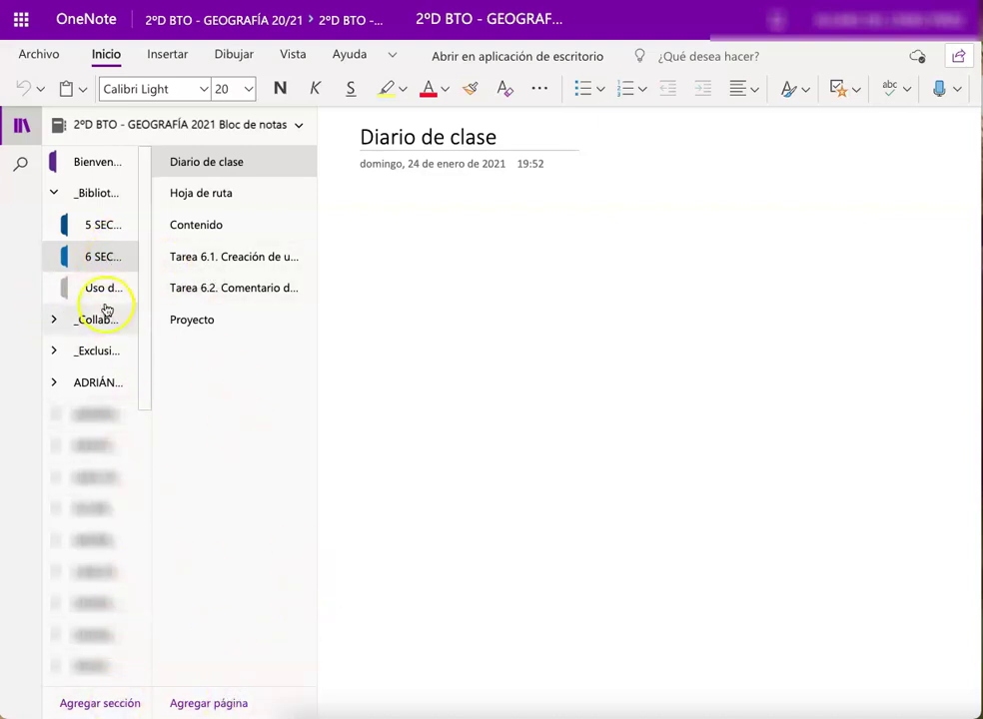
# Add a page to the 6 SECTOR SECUNDARIO section and title it "Tarea 6.3. comentario de un paisaje".
pyautogui.click(236, 703)
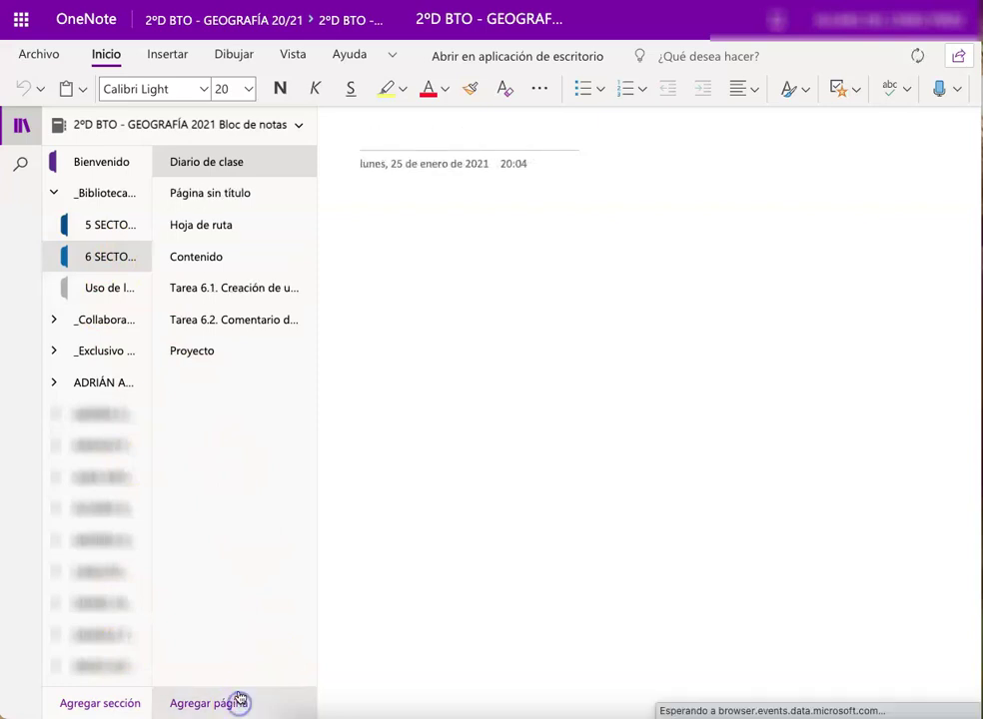
pyautogui.click(431, 150)
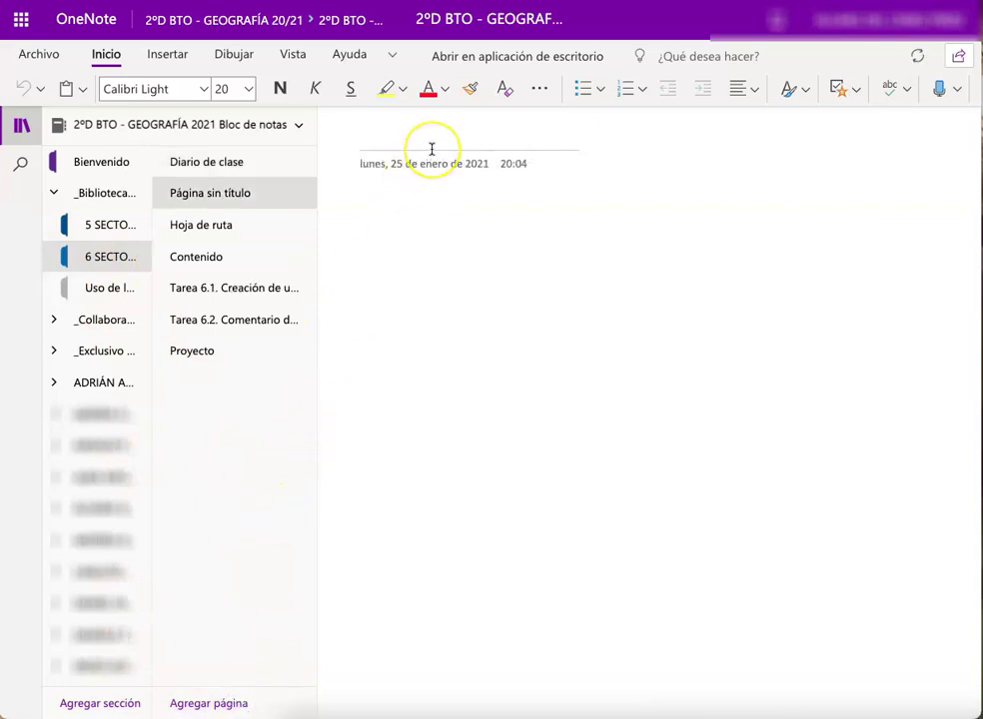
pyautogui.write('Tarea')
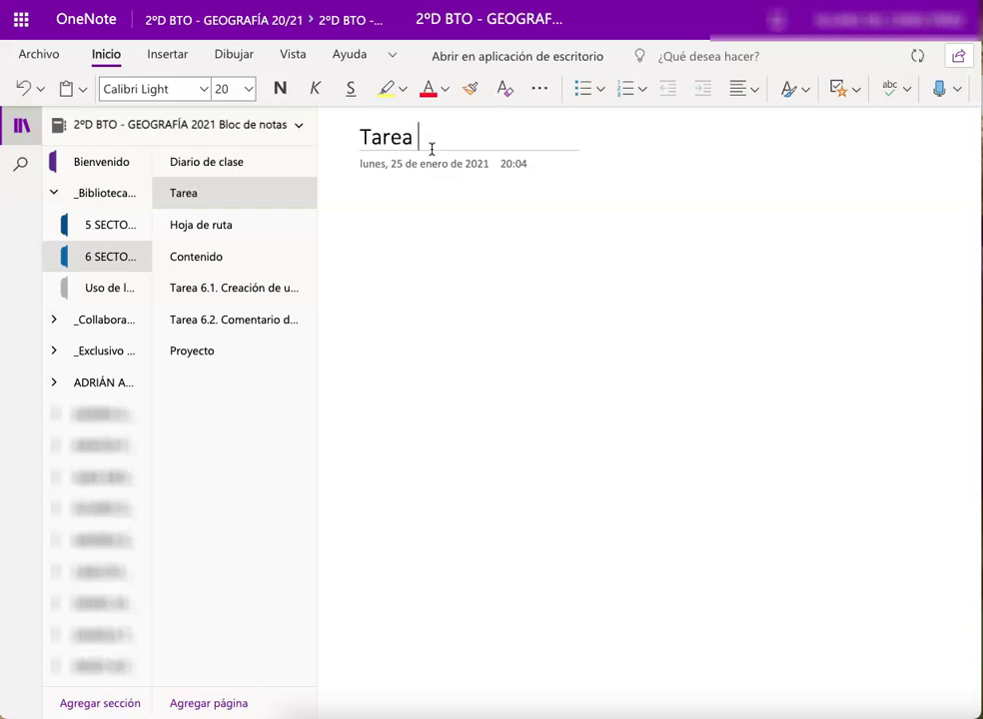
pyautogui.write(' 6.3.')
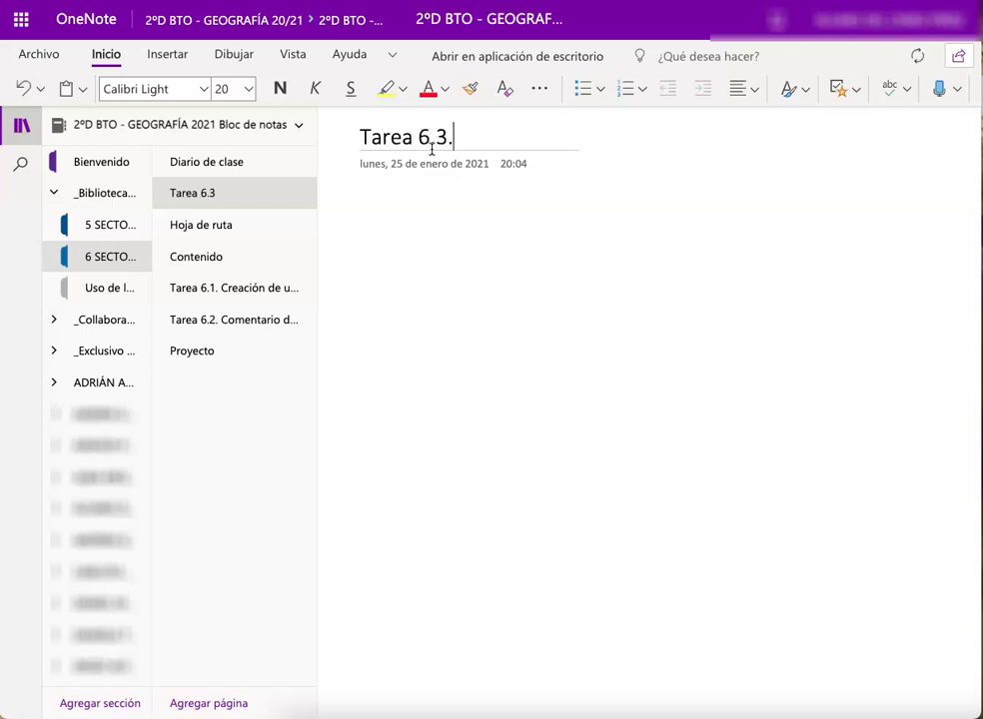
pyautogui.write(' comen')
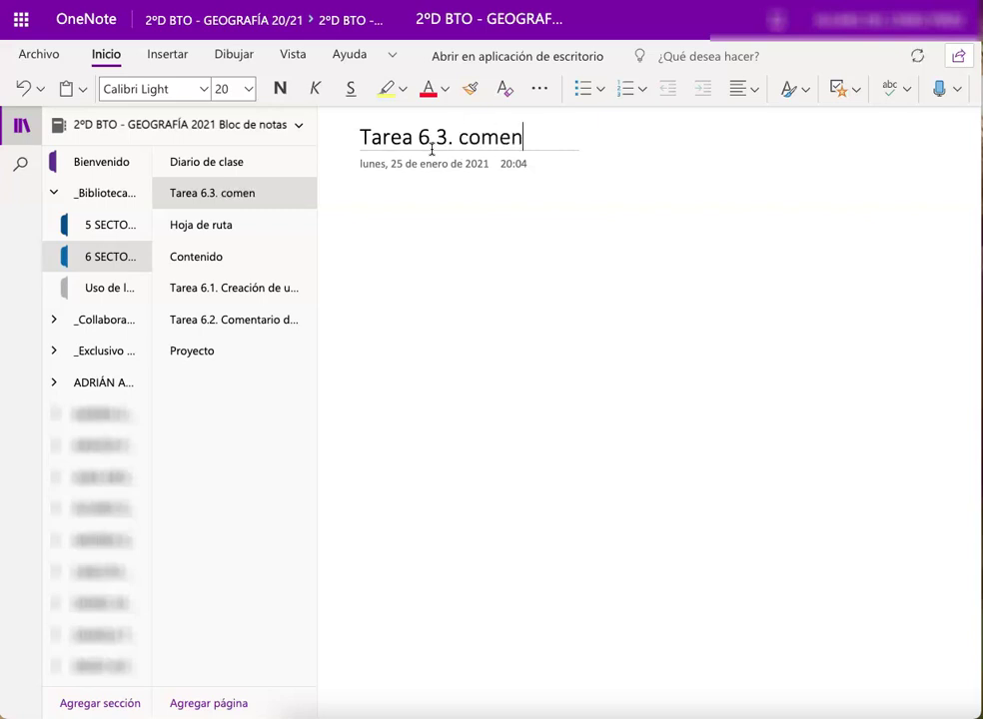
pyautogui.write('tario de un ')
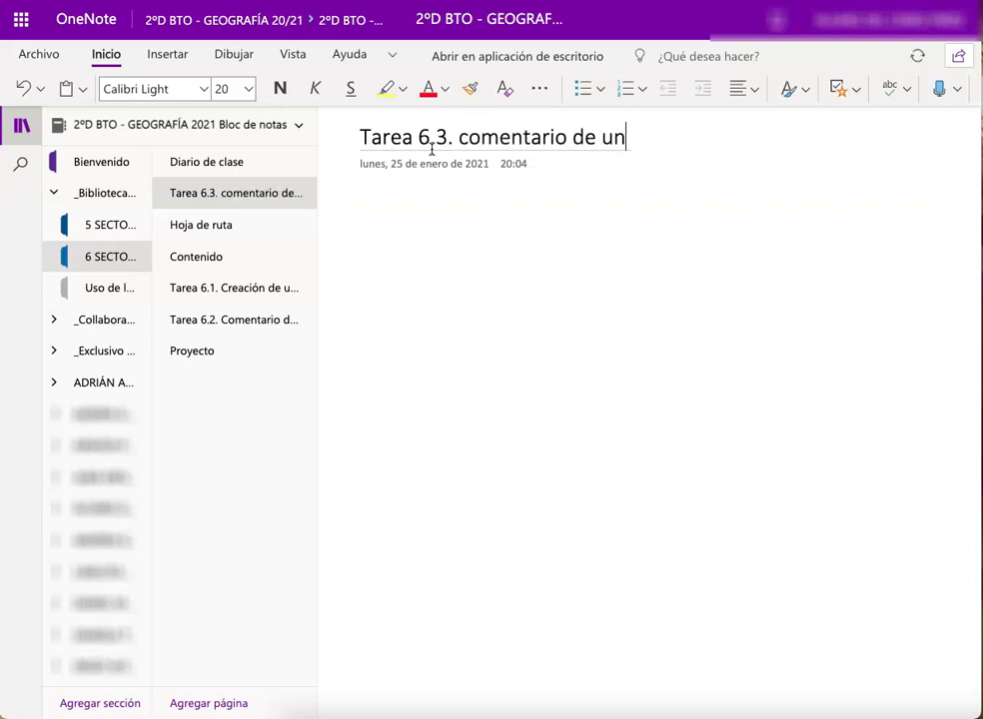
pyautogui.write('paisaje')
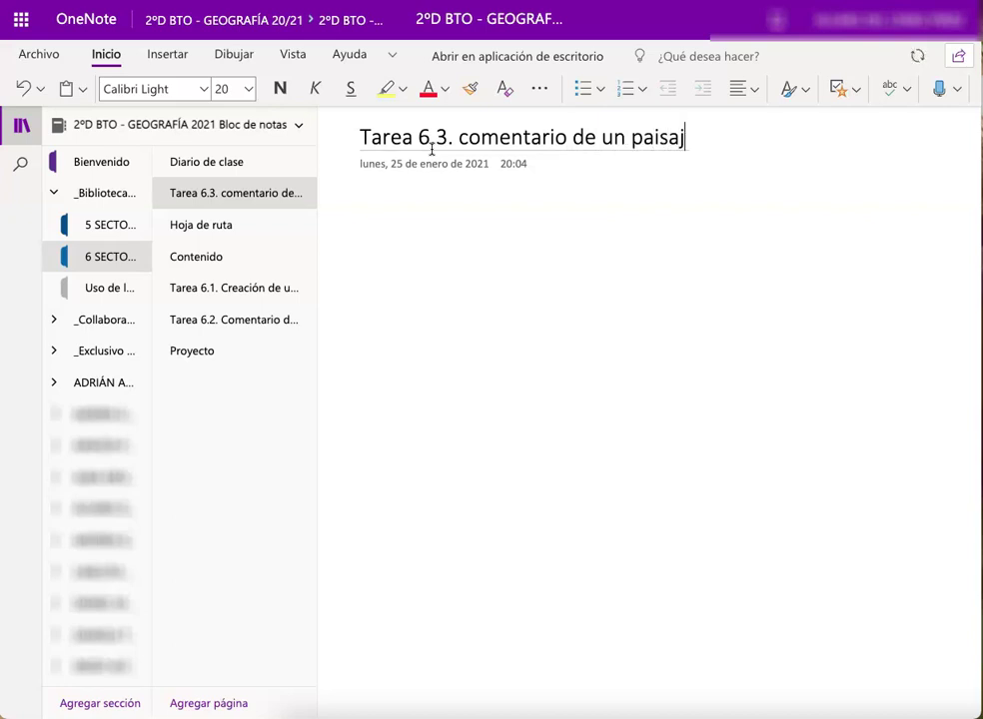
# Record a short audio clip in the body of the Tarea 6.3 page and stop the recording.
pyautogui.click(397, 243)
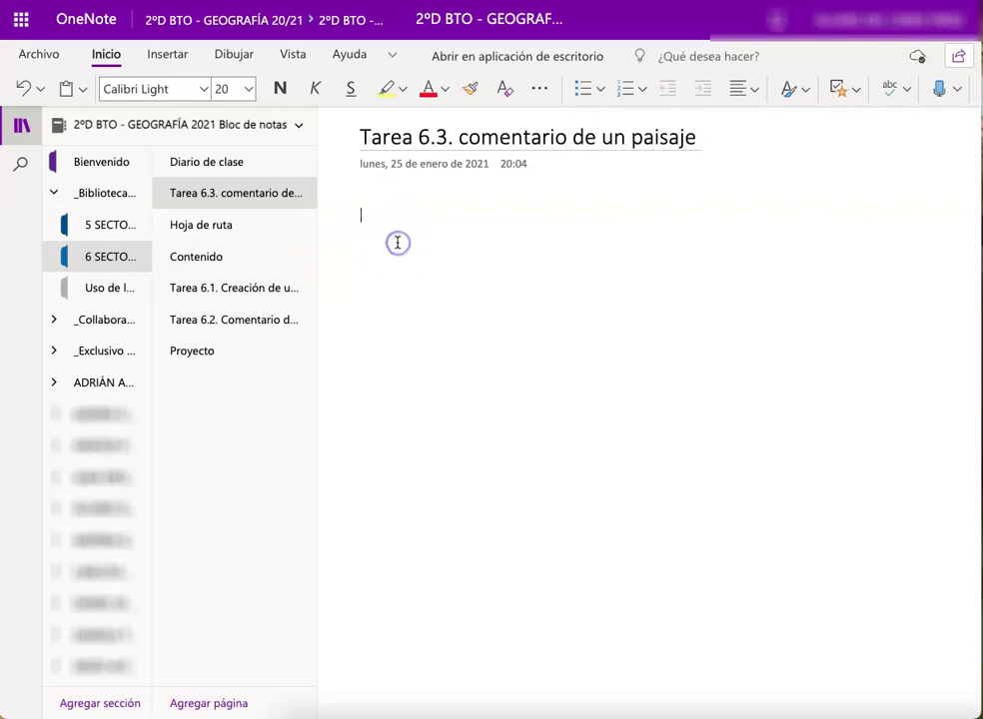
pyautogui.click(374, 210)
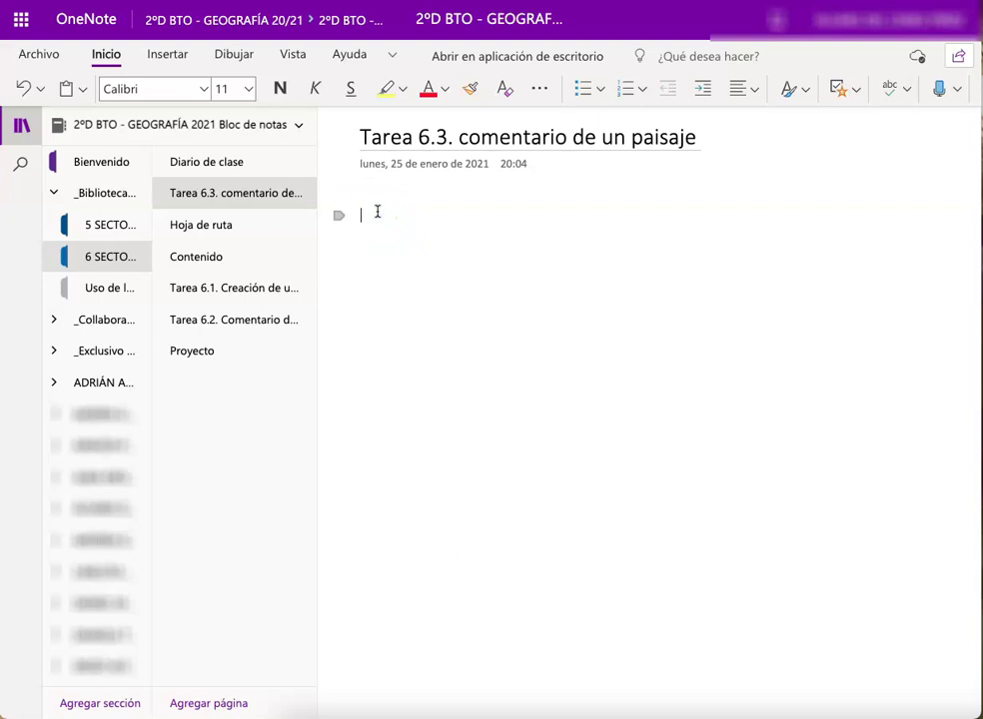
pyautogui.click(182, 57)
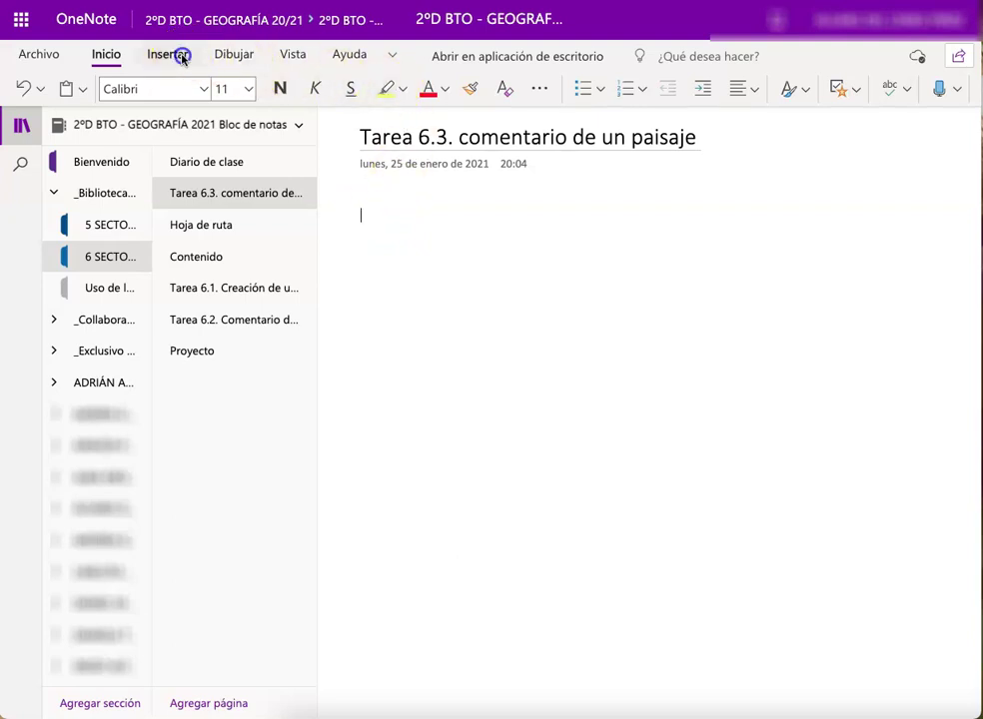
pyautogui.click(383, 89)
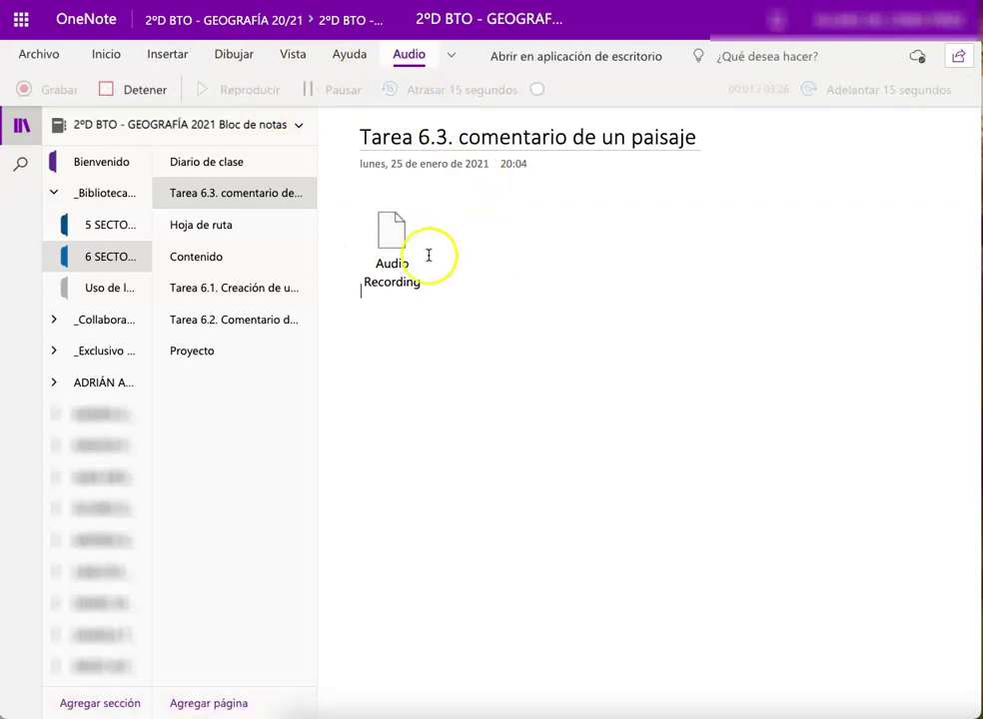
pyautogui.click(517, 261)
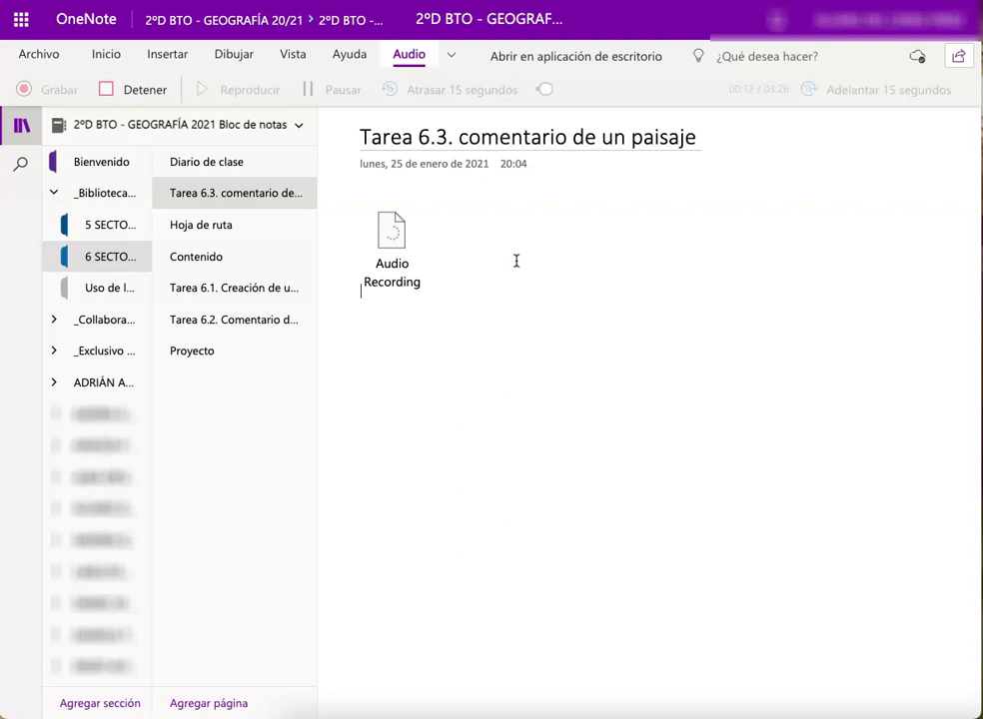
pyautogui.click(127, 90)
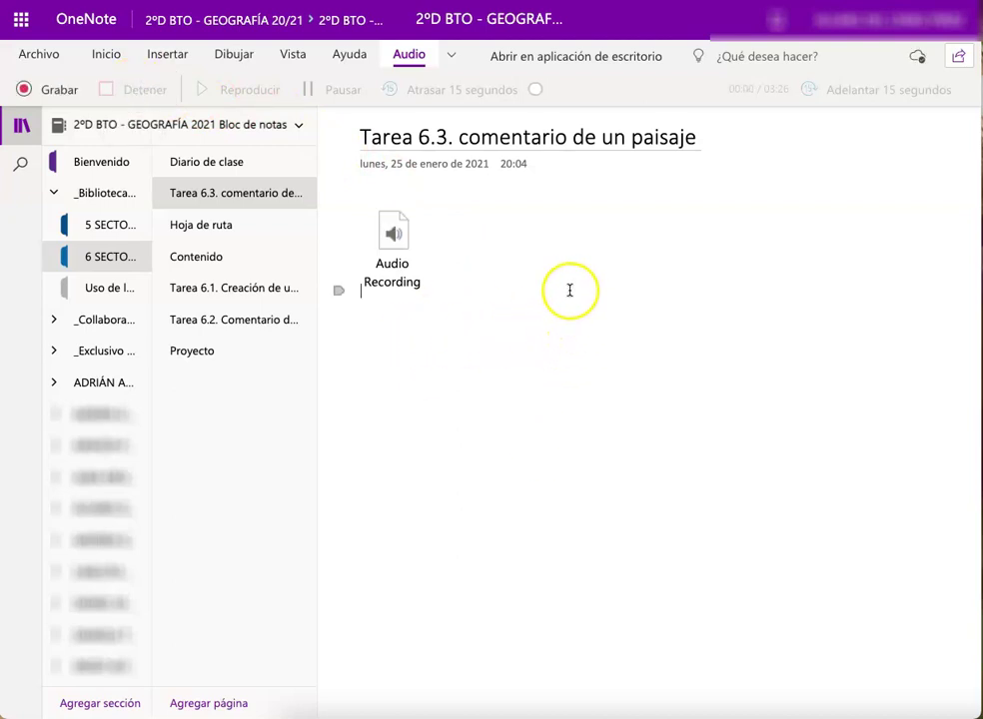
# Move the Tarea 6.3 page in the page list so it sits between Tarea 6.2 and Proyecto.
pyautogui.moveTo(248, 190); pyautogui.dragTo(235, 335)
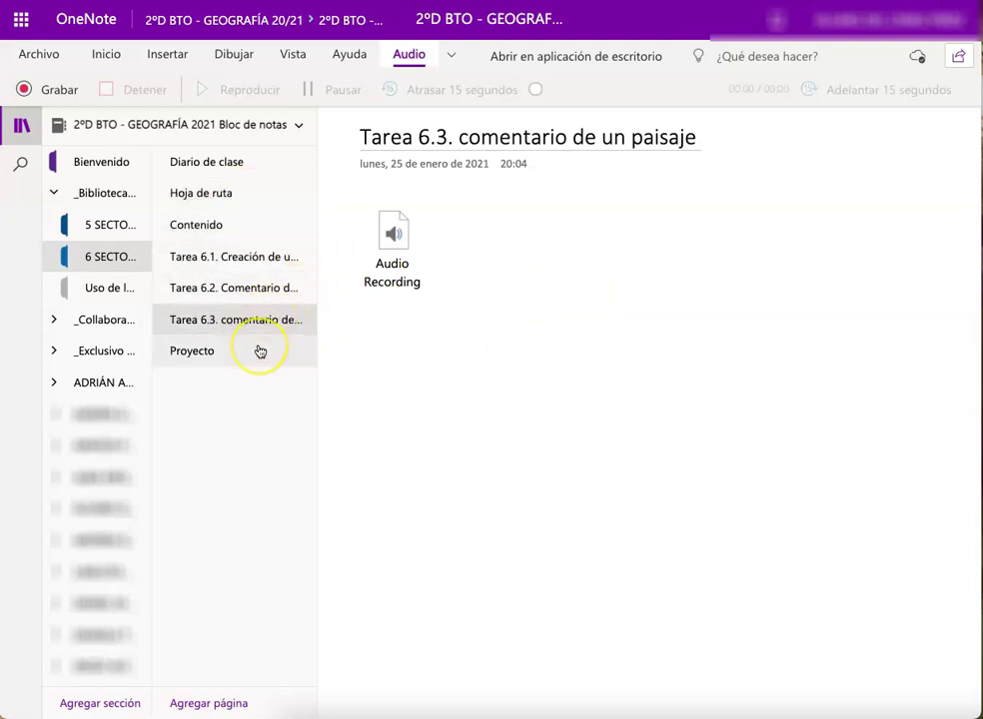
pyautogui.click(267, 330)
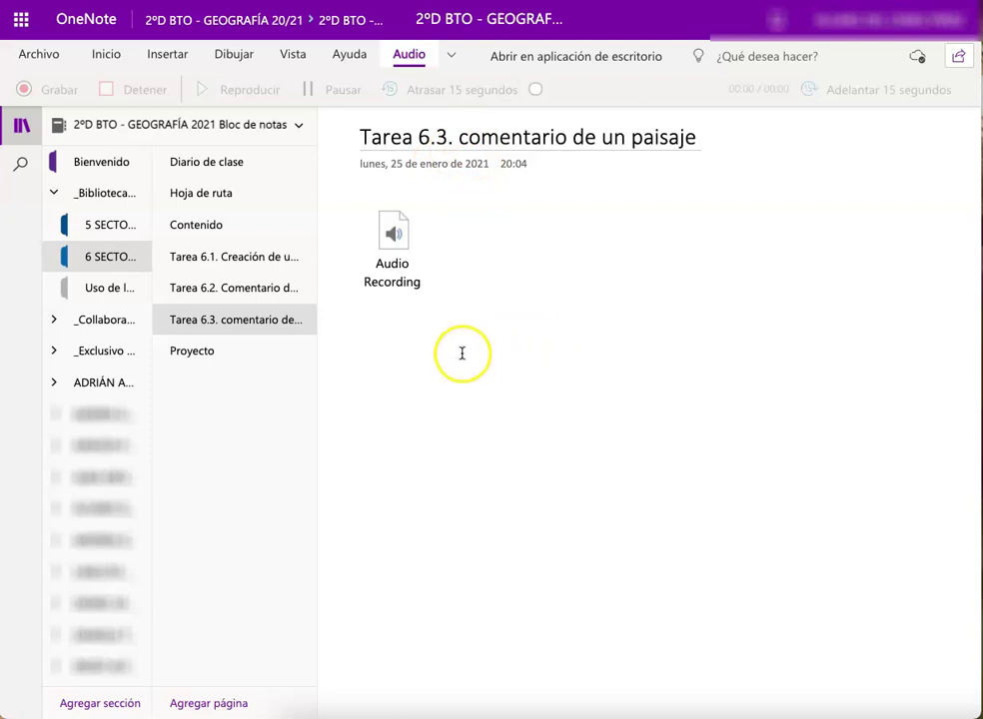
pyautogui.click(457, 296)
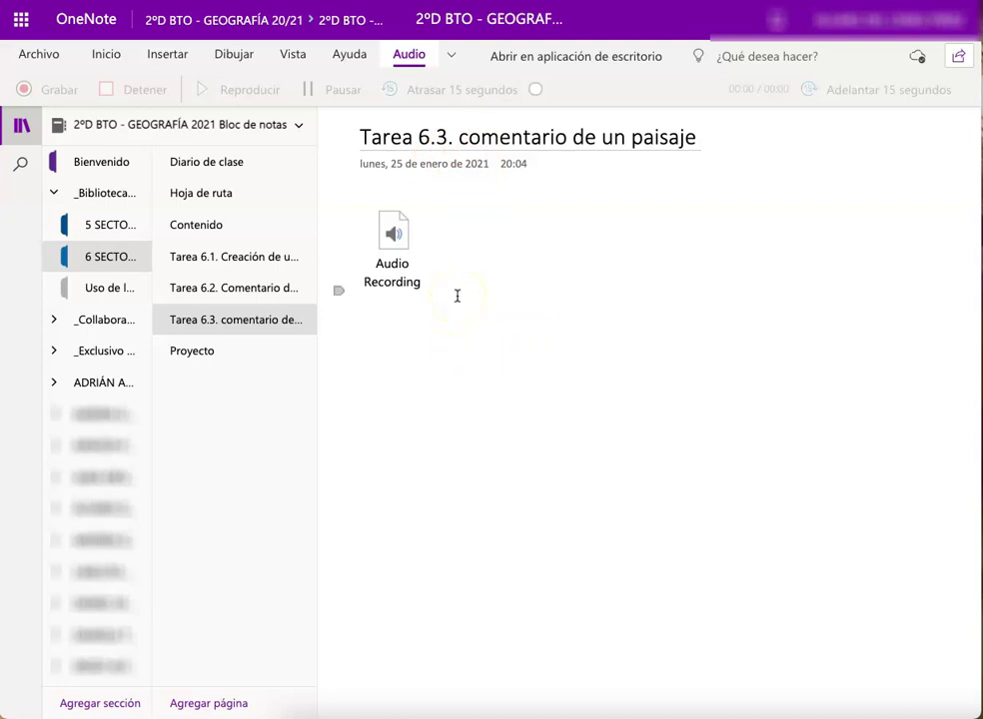
pyautogui.click(457, 290)
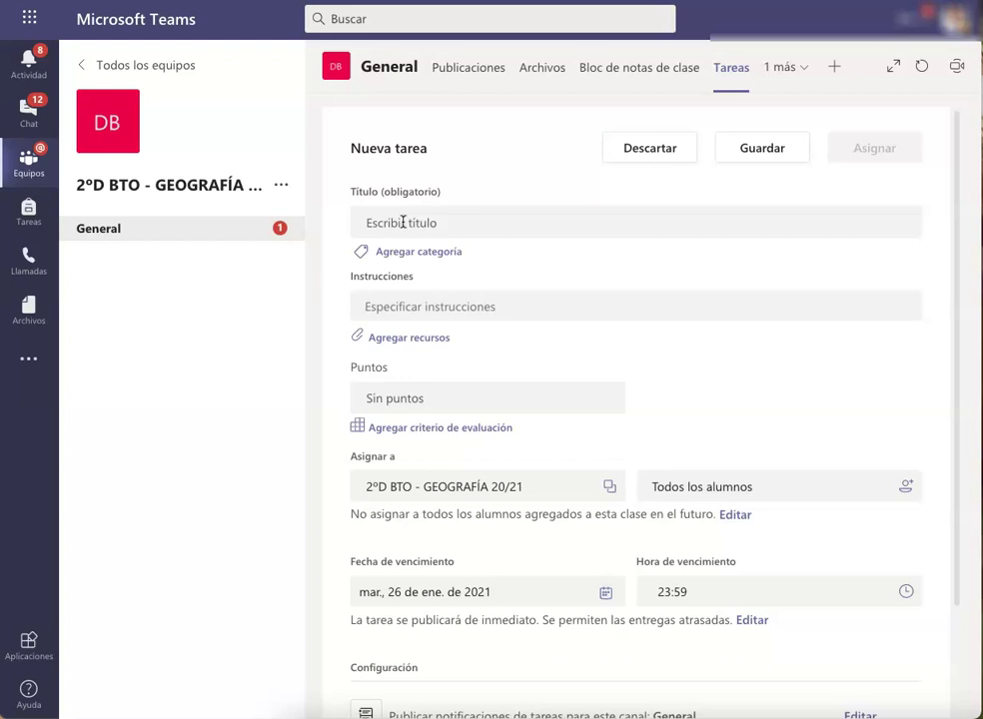
# In Microsoft Teams, title the new assignment "6.3. comentario de un paisaje" and set its points to 10.
pyautogui.click(403, 222)
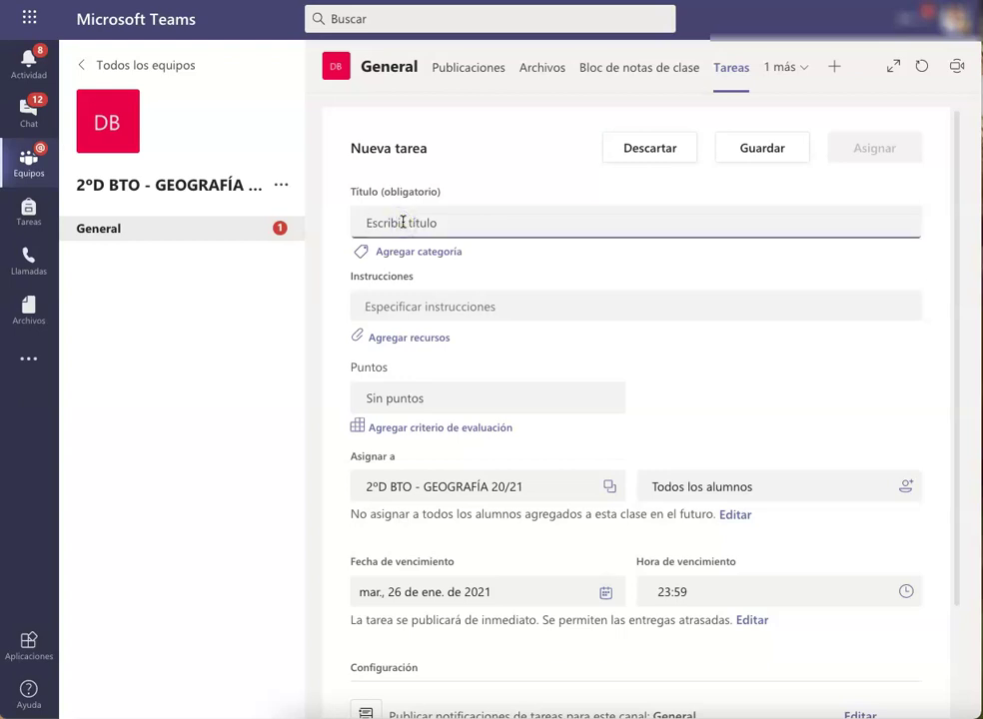
pyautogui.write('6.')
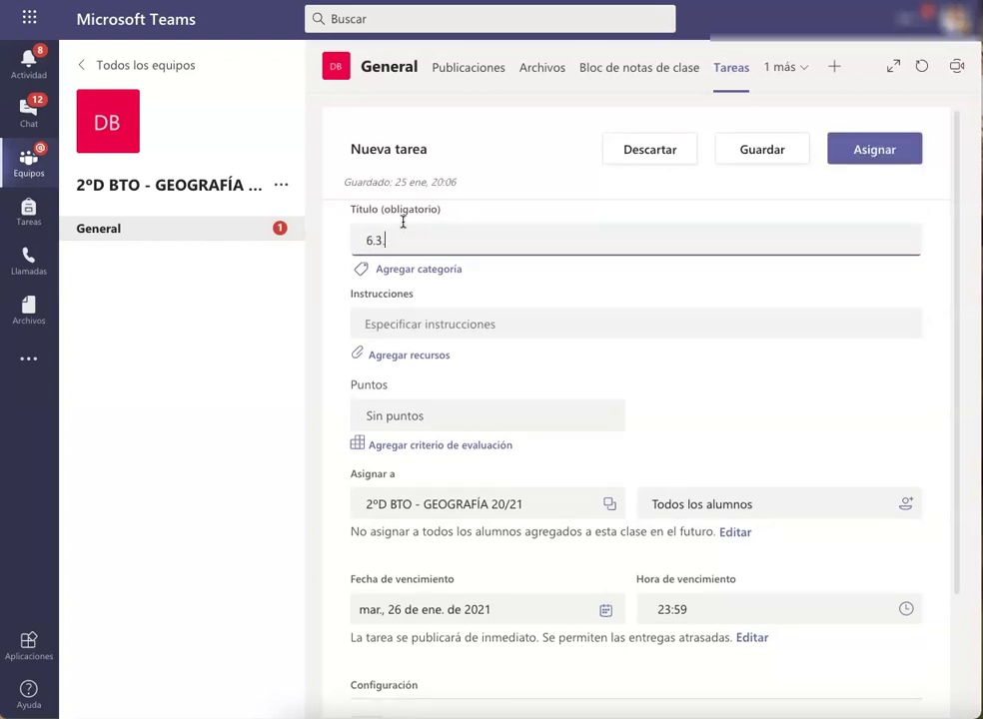
pyautogui.write('3. comentario de un paisaje')
pyautogui.scroll(-1, 390, 250)
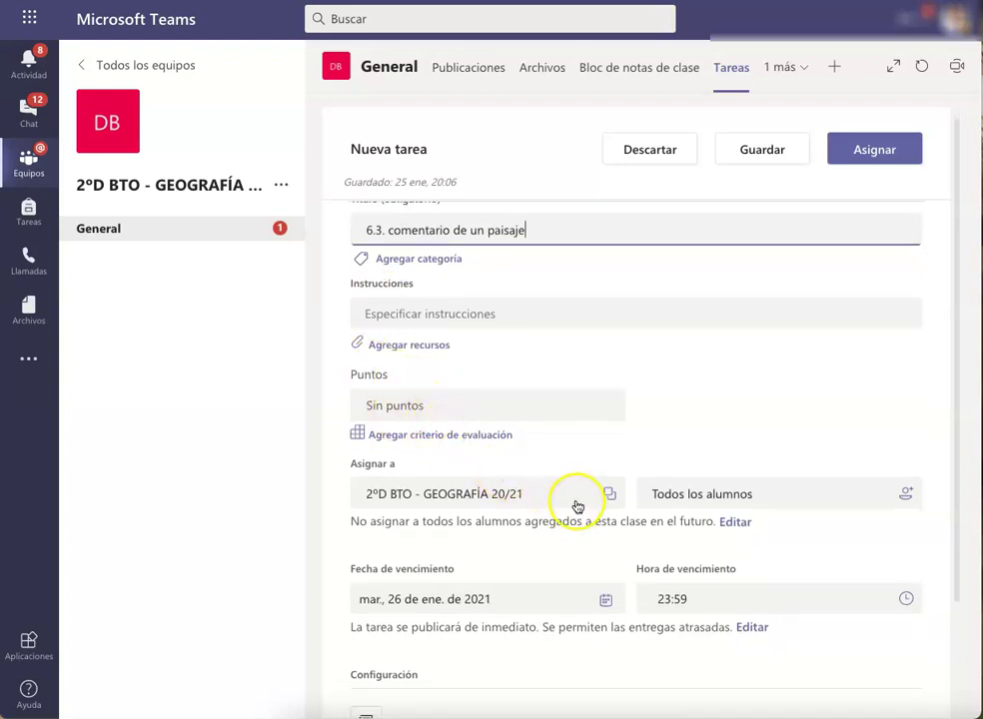
pyautogui.click(485, 412)
pyautogui.write('10')
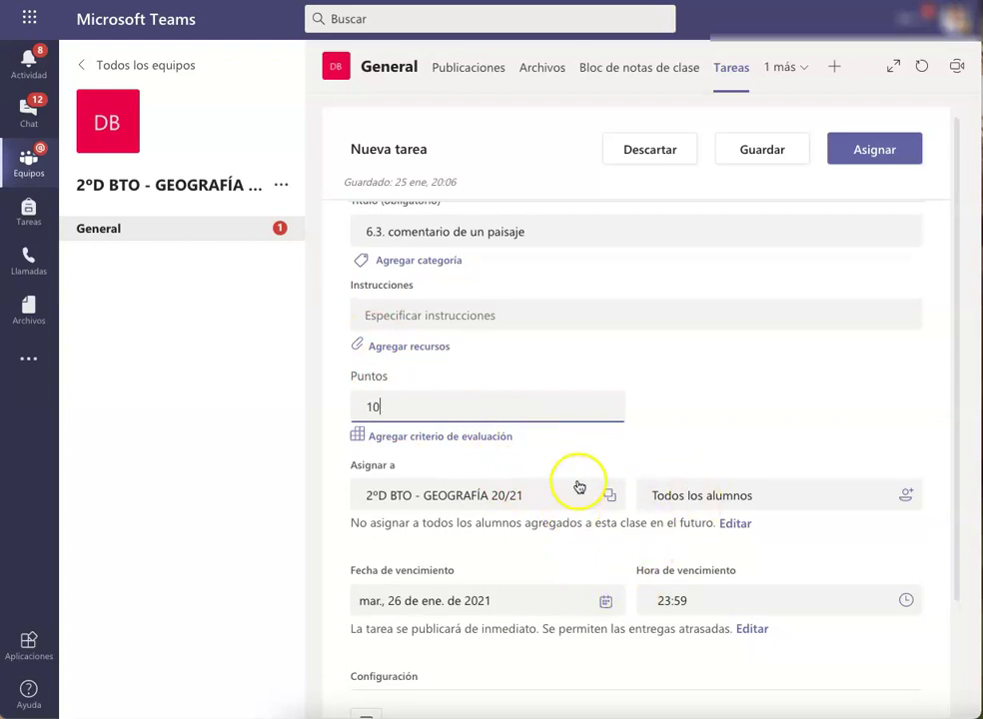
# Attach the class notebook page "Tarea 6.3. comentario de un paisaje" from 6 SECTOR SECUNDARIO, copying it to the students' 6 SECTOR PRIMARIO section.
pyautogui.click(429, 352)
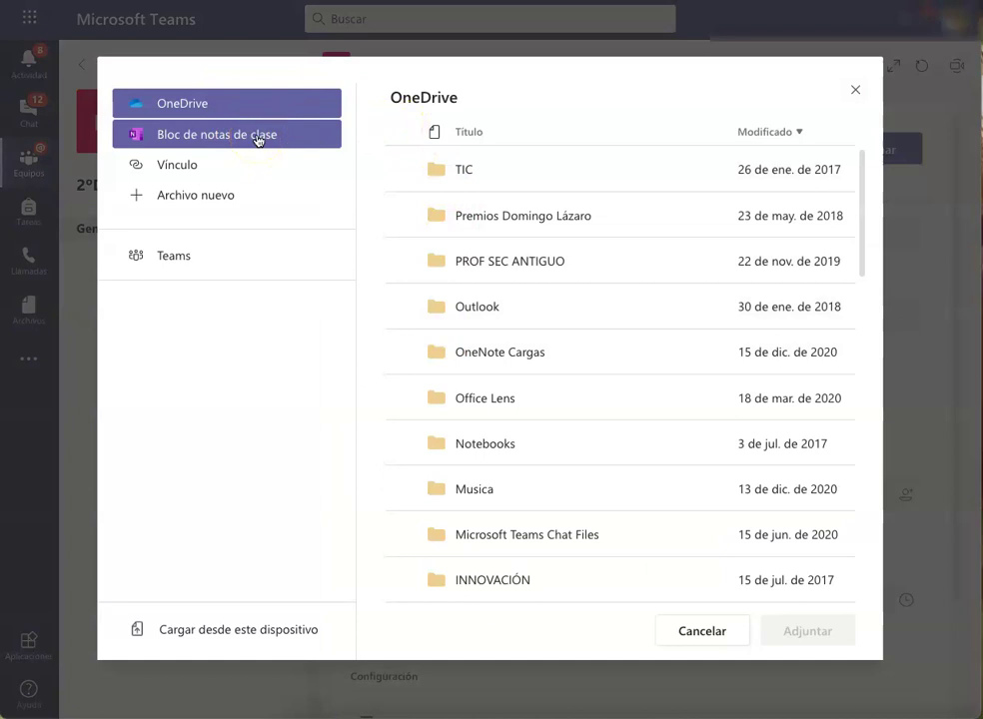
pyautogui.click(258, 137)
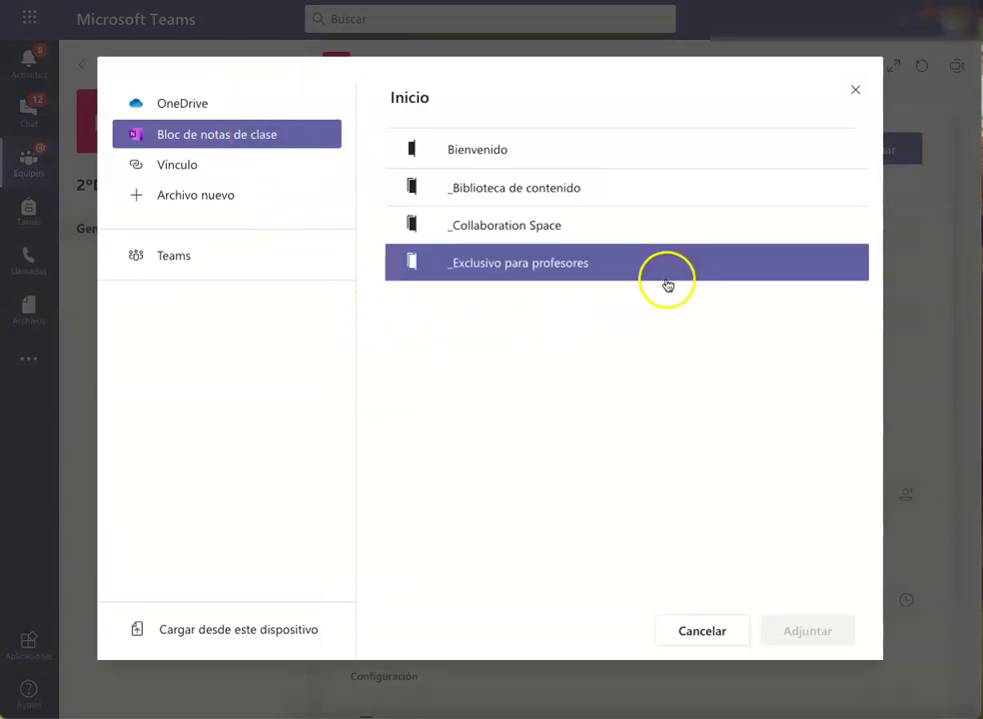
pyautogui.click(524, 199)
pyautogui.click(524, 199)
pyautogui.click(522, 226)
pyautogui.click(517, 197)
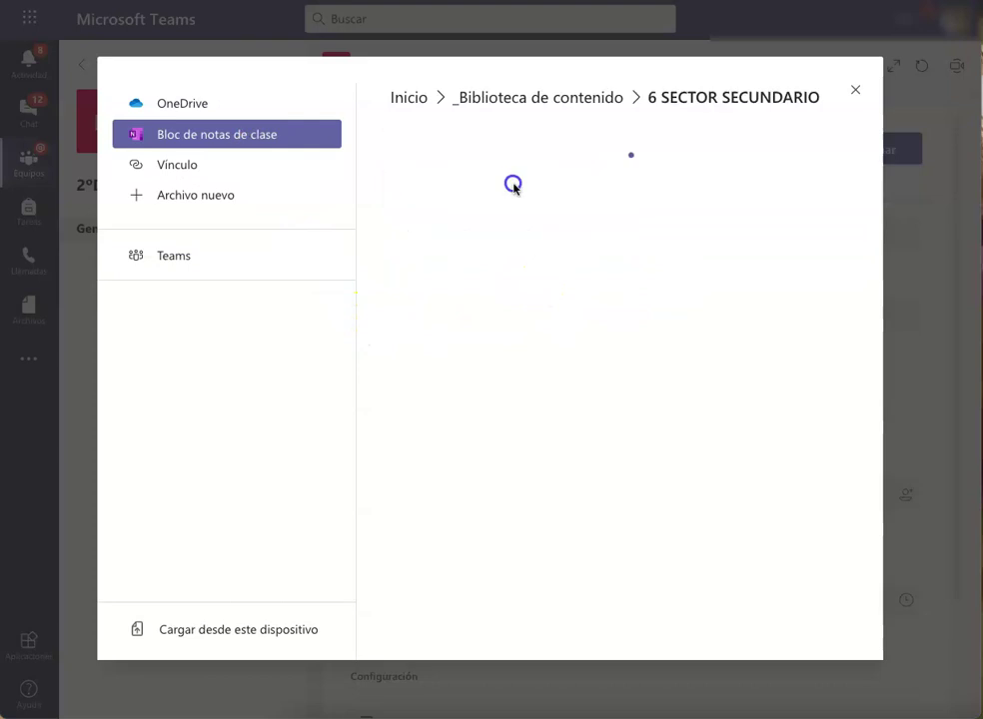
pyautogui.click(522, 305)
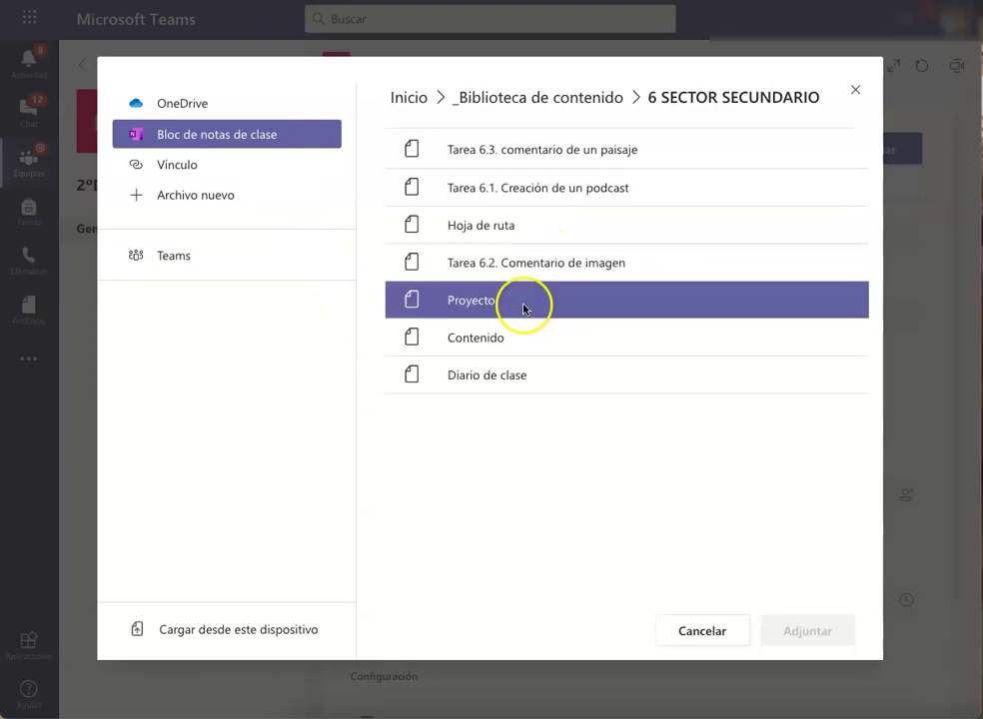
pyautogui.click(554, 157)
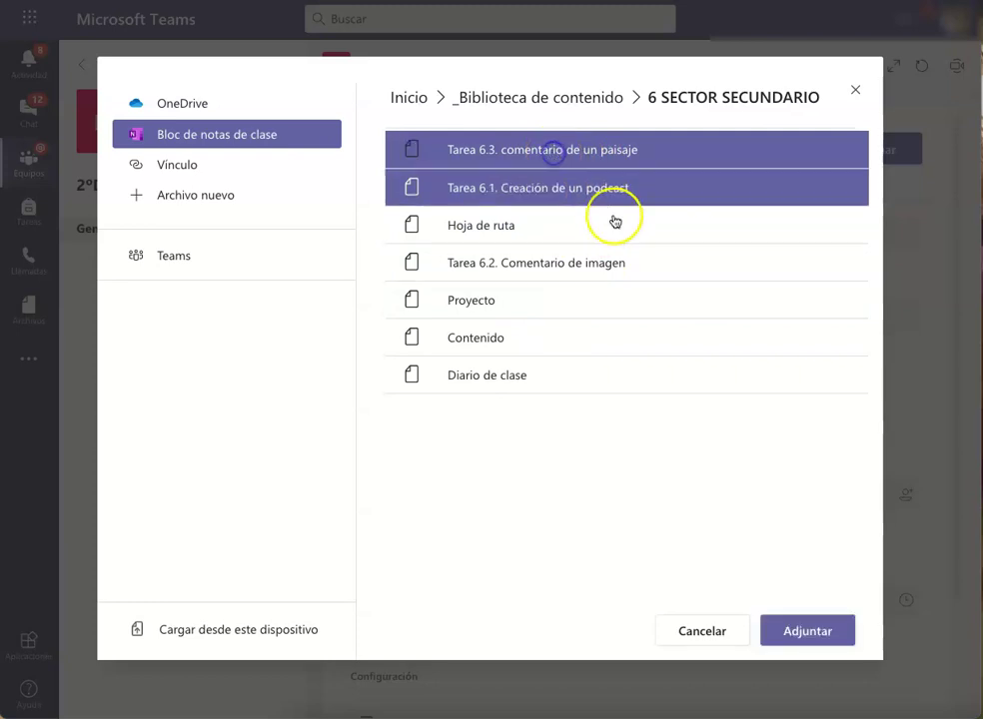
pyautogui.click(812, 632)
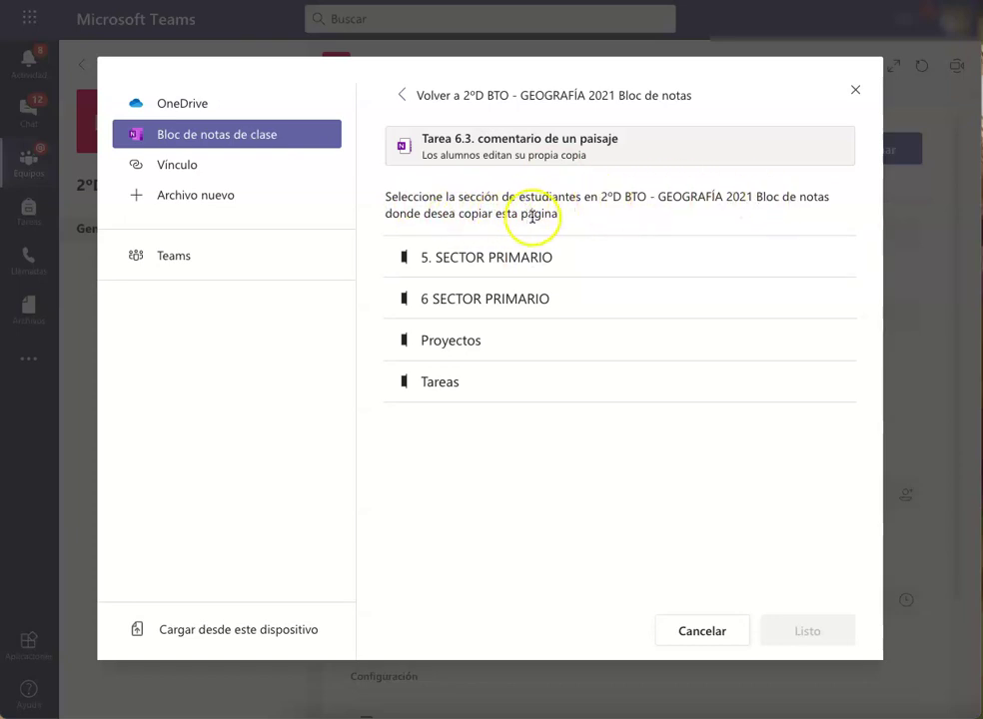
pyautogui.click(454, 303)
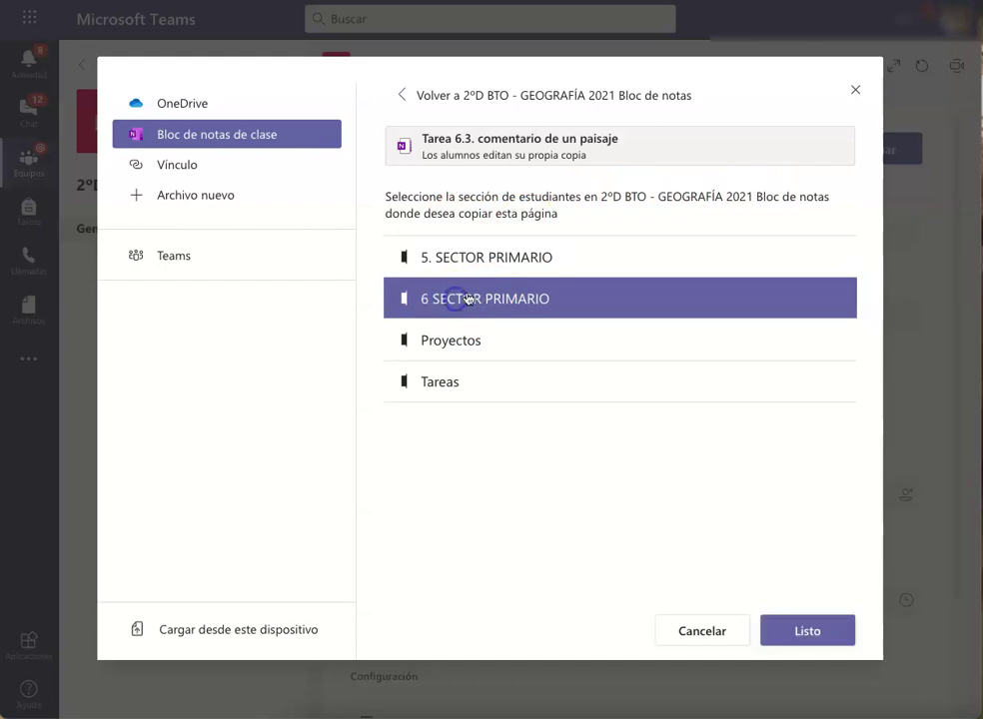
pyautogui.click(823, 630)
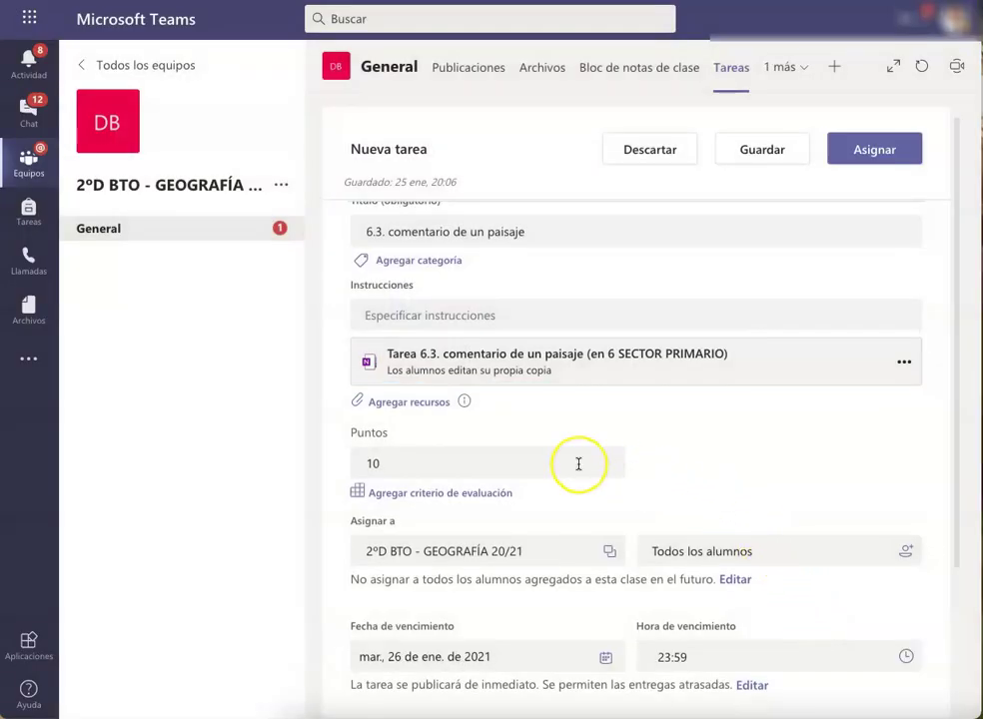
# Enter the assignment instructions "Para hacer la tarea importante entrar en este enlace de abajo de OneNote".
pyautogui.click(488, 314)
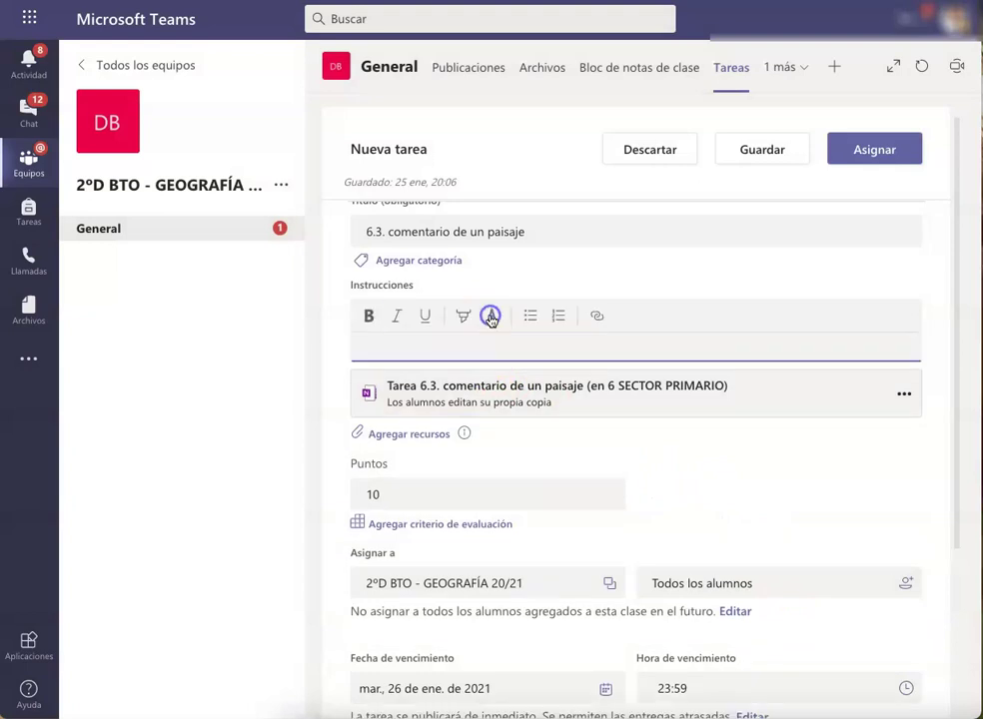
pyautogui.click(462, 347)
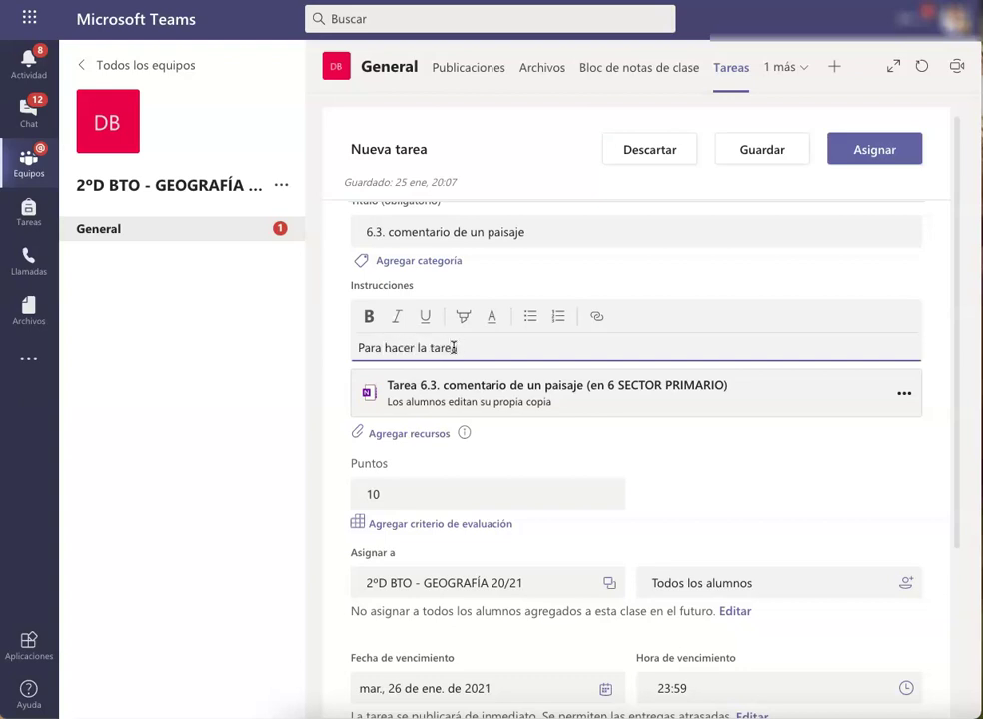
pyautogui.write('mportante entrar en este enlace de abajo de')
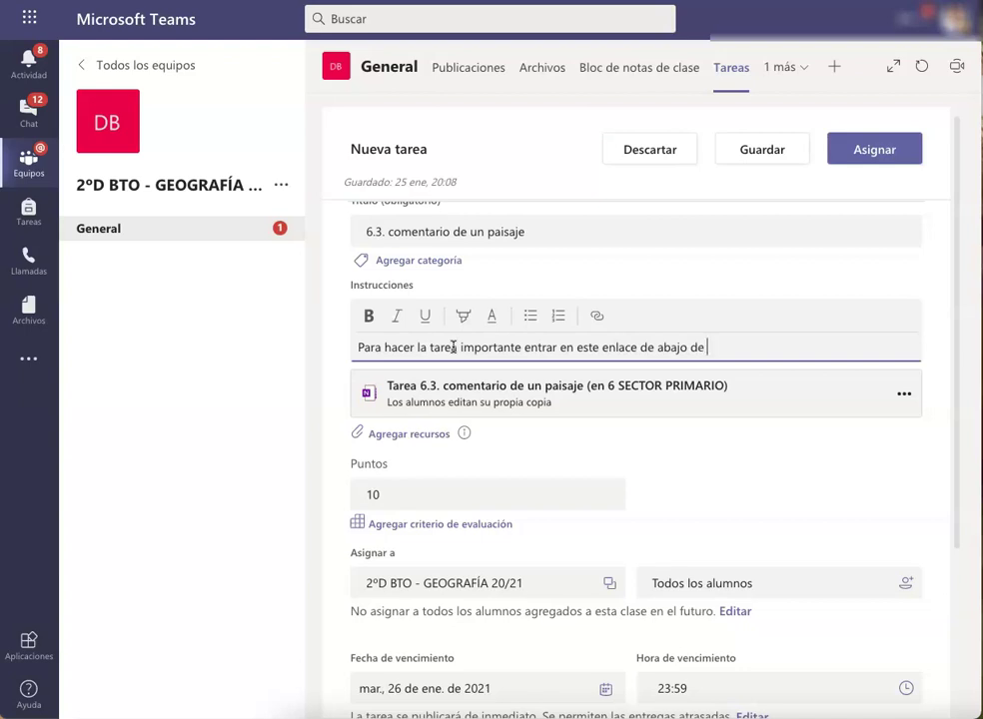
pyautogui.write('neNote')
pyautogui.scroll(-2, 630, 464)
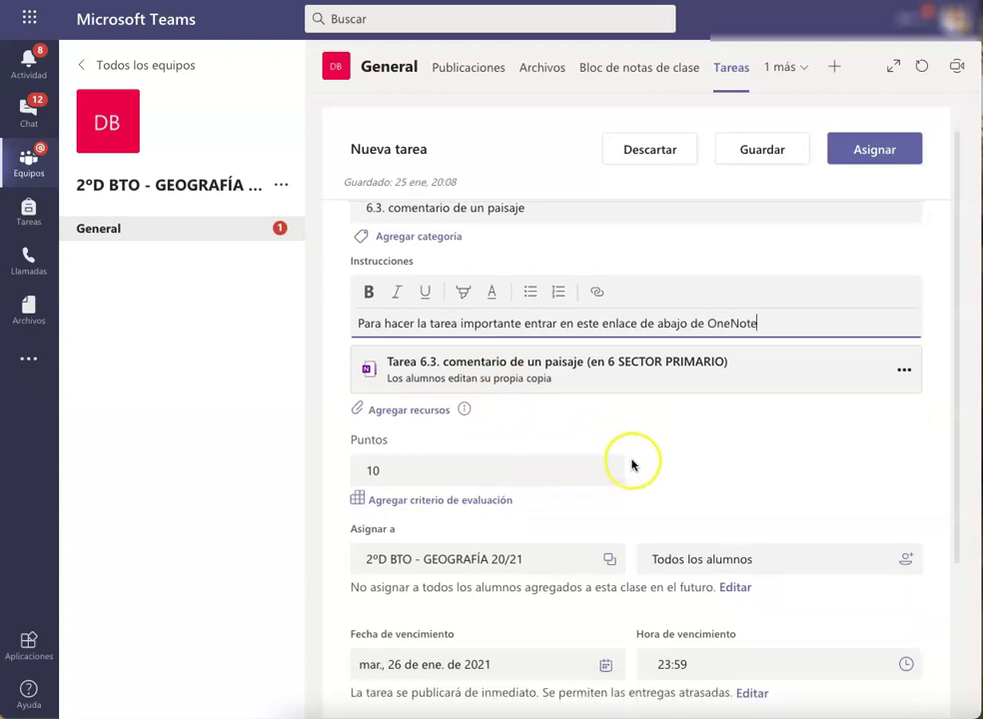
pyautogui.scroll(1, 410, 291)
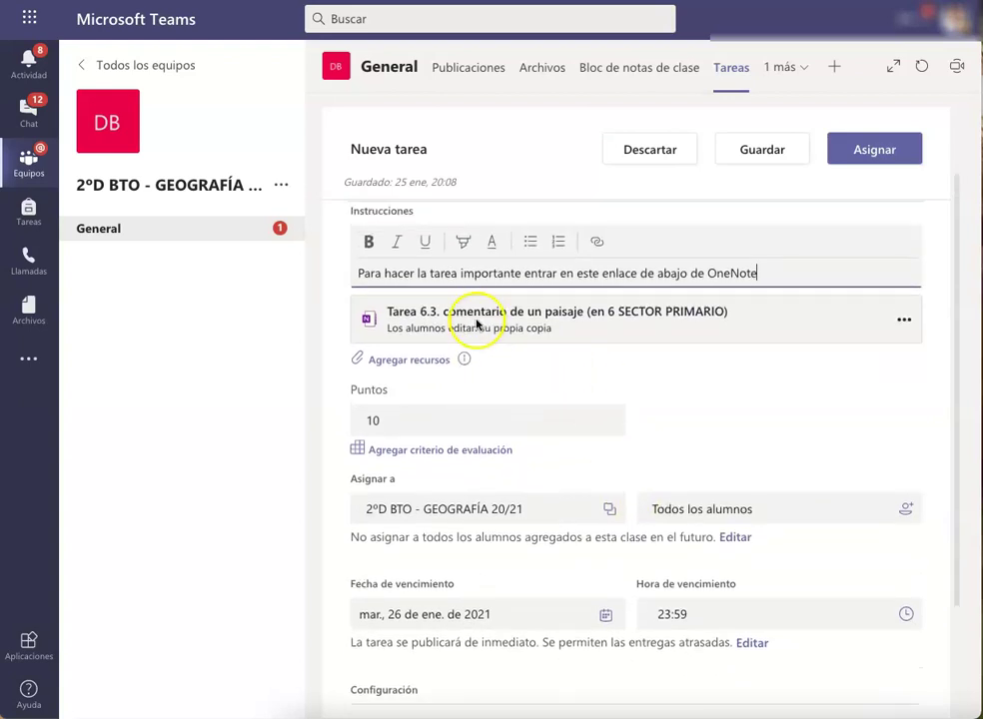
pyautogui.scroll(-2, 714, 511)
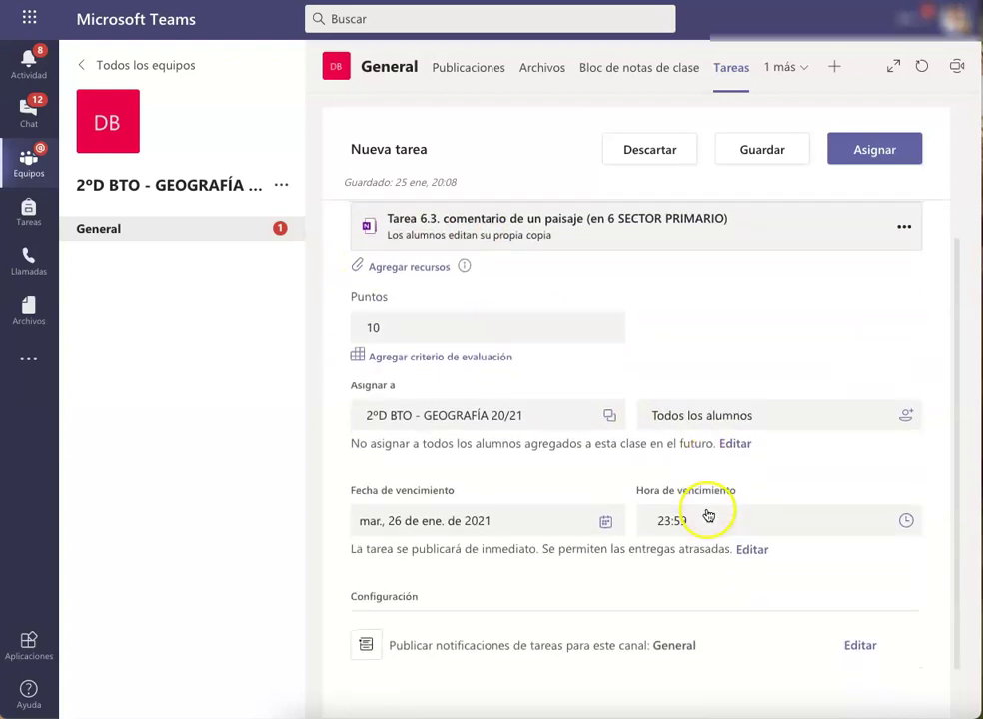
# Highlight the whole instructions sentence in pink and assign the task to the class.
pyautogui.scroll(3, 589, 408)
pyautogui.moveTo(782, 325); pyautogui.dragTo(356, 324)
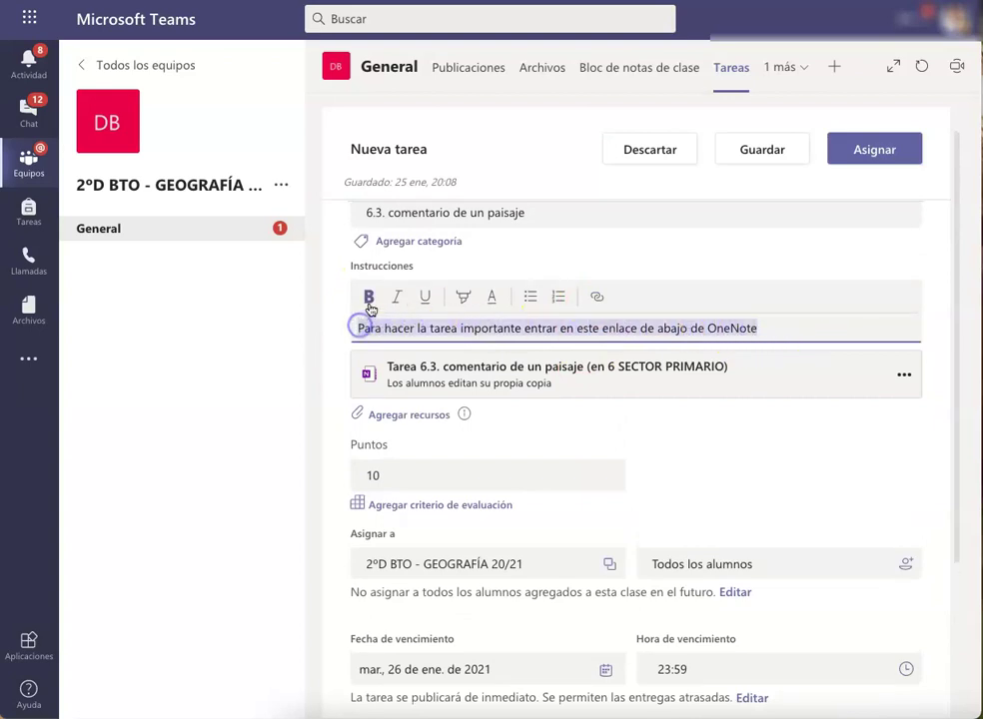
pyautogui.click(462, 299)
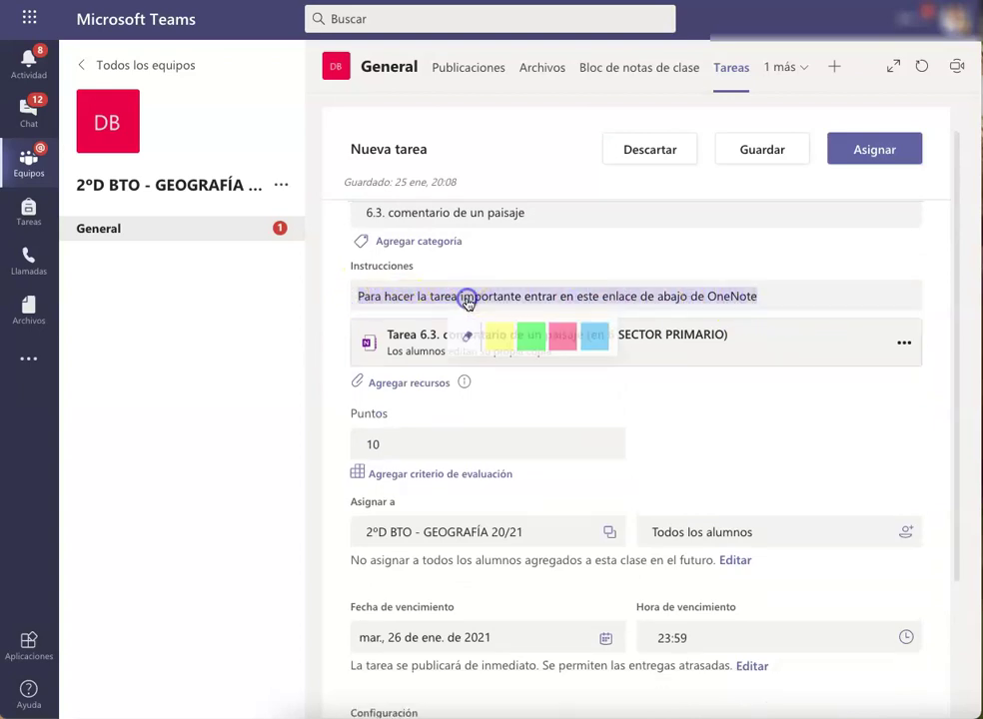
pyautogui.click(561, 347)
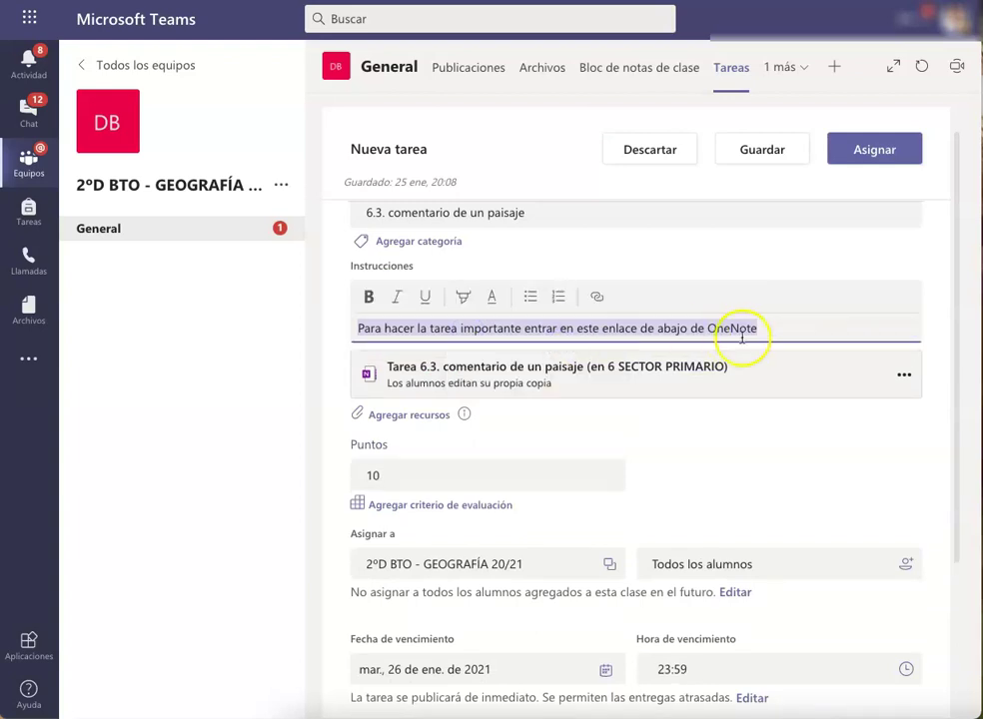
pyautogui.click(761, 328)
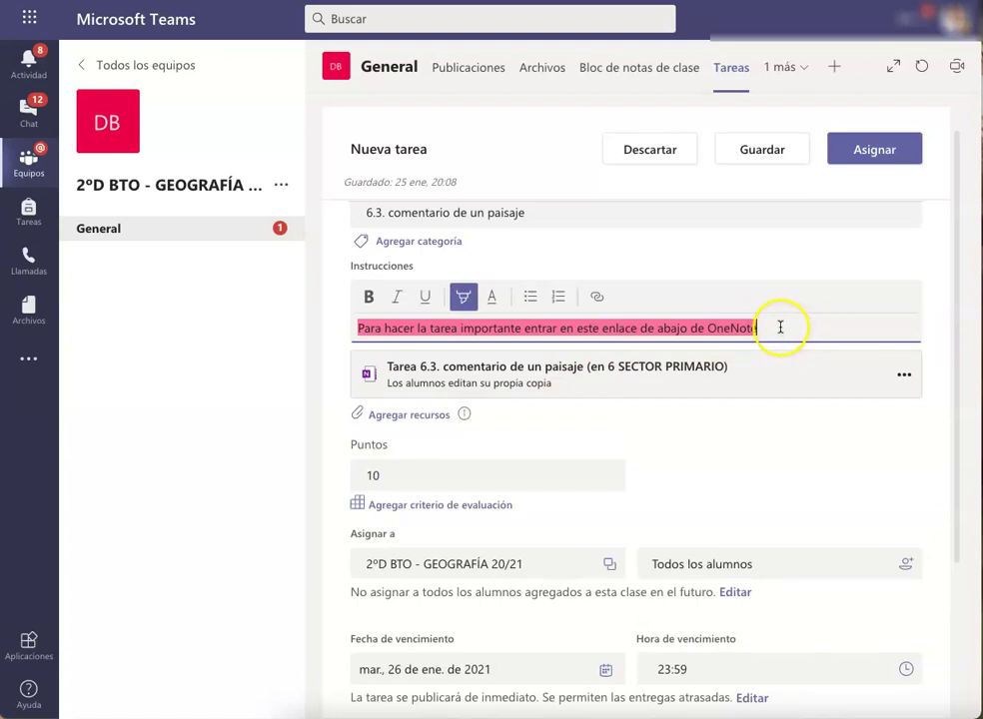
pyautogui.scroll(1, 715, 461)
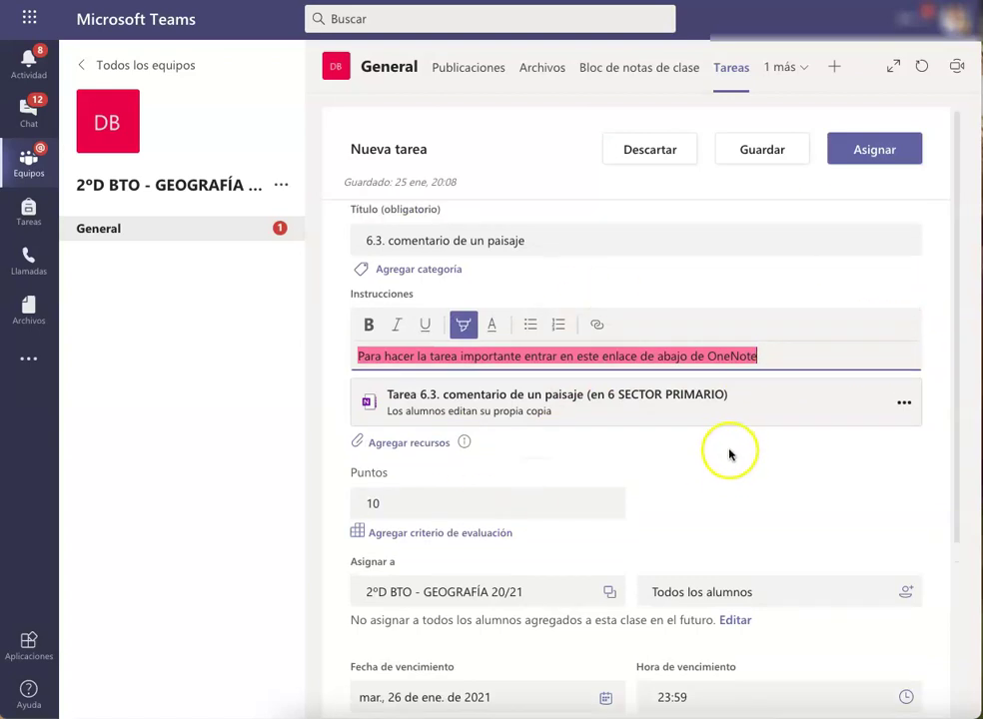
pyautogui.click(873, 151)
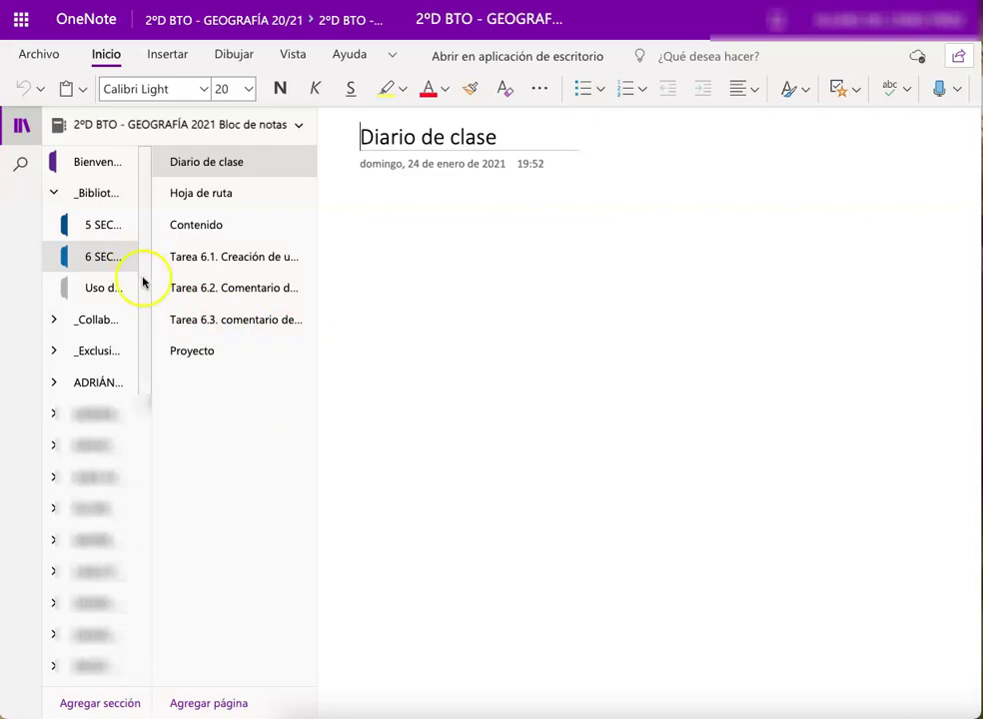
# In the OneNote class notebook, open the copy of the Tarea 6.3 page inside the first student's section group.
pyautogui.click(80, 383)
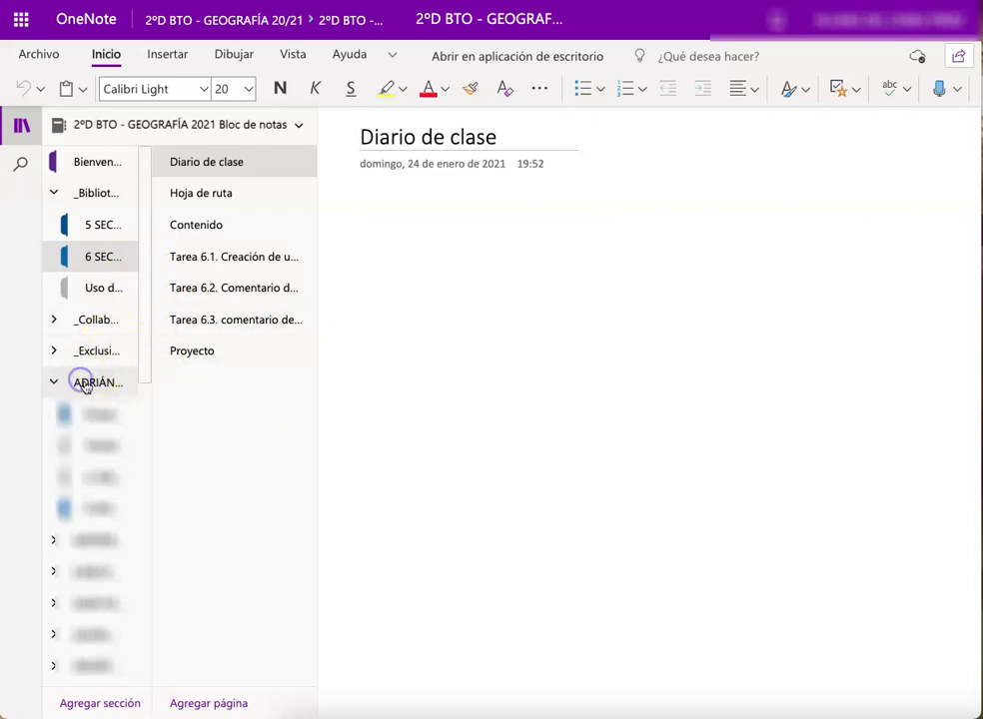
pyautogui.click(99, 513)
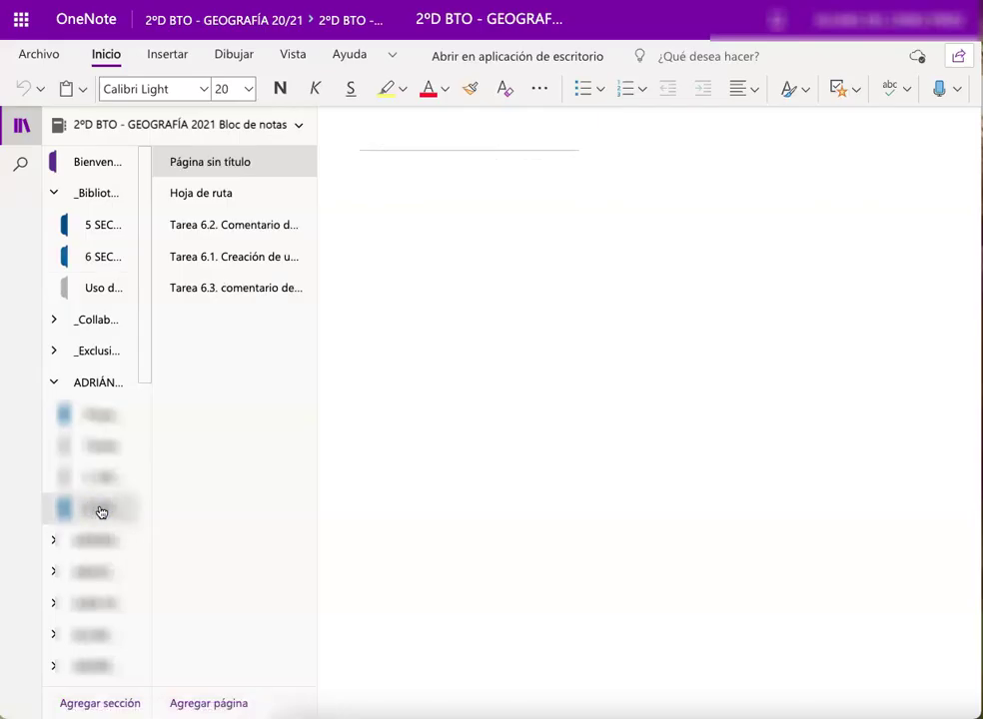
pyautogui.click(254, 291)
pyautogui.click(393, 234)
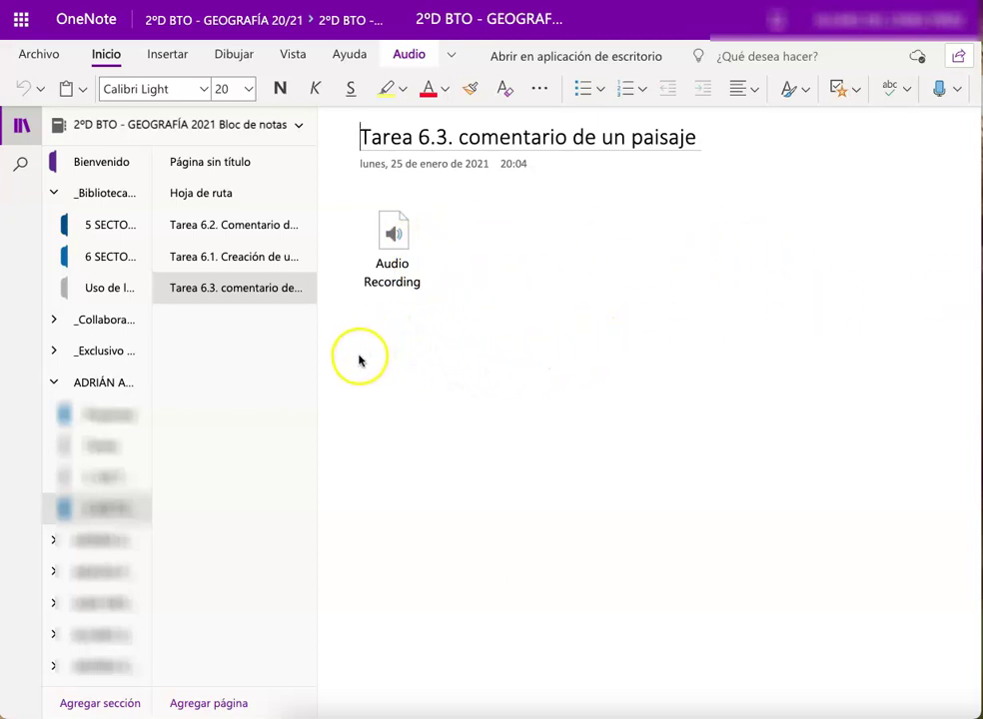
# Write the sample answer "Este es mi comentario del paisaje industrial de...." below the audio recording, ending with a new line.
pyautogui.click(386, 321)
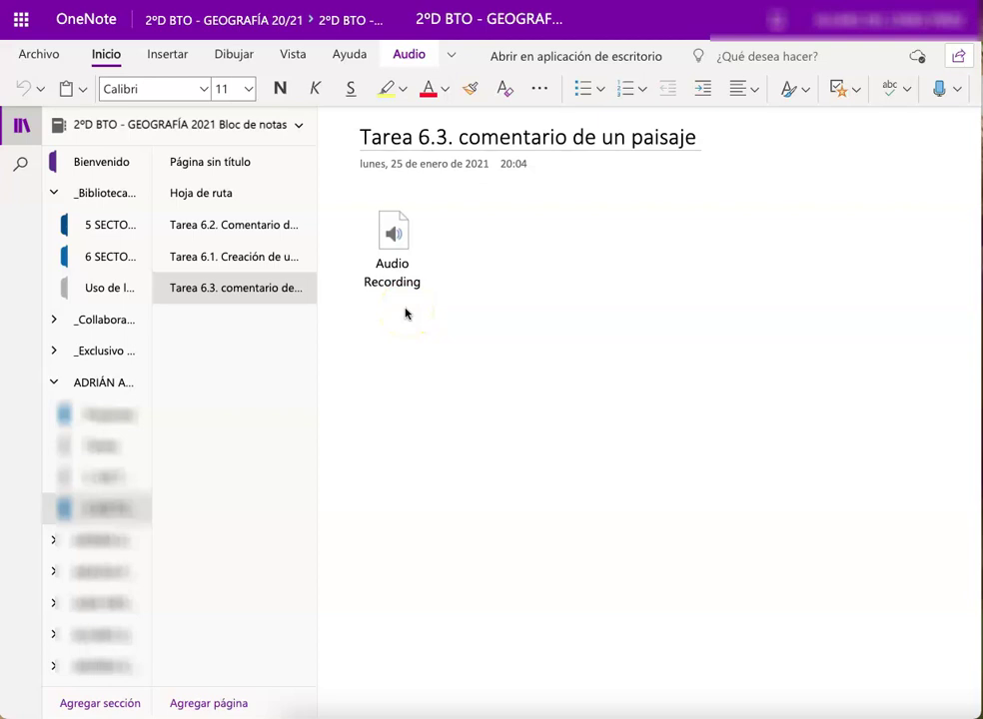
pyautogui.write('ESte es')
pyautogui.click(402, 317)
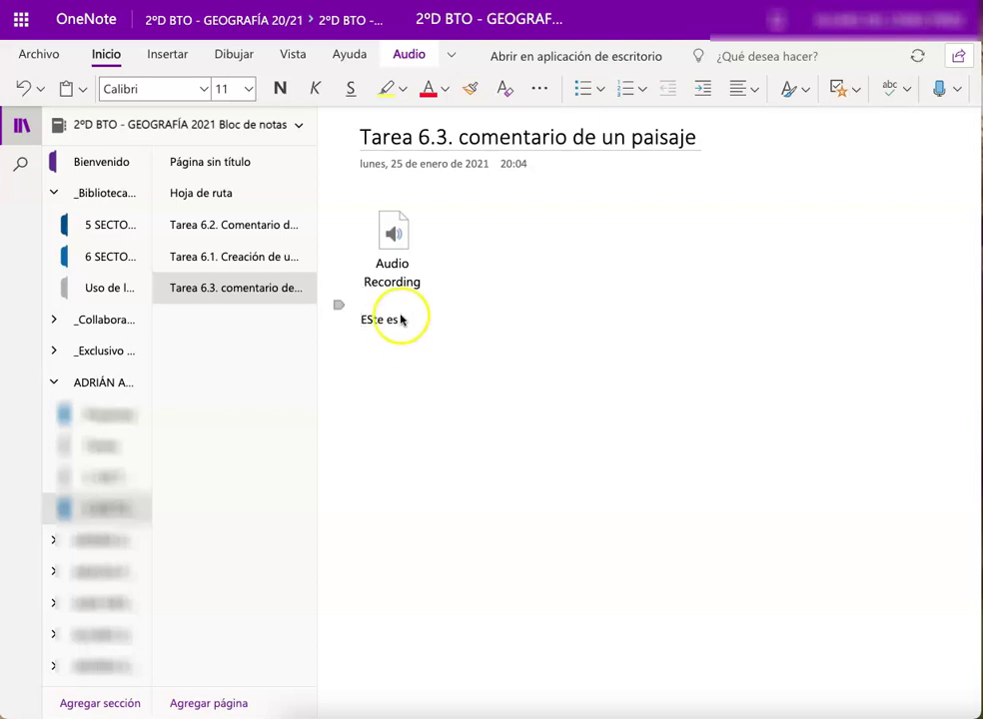
pyautogui.press('BackSpace')
pyautogui.write('s m')
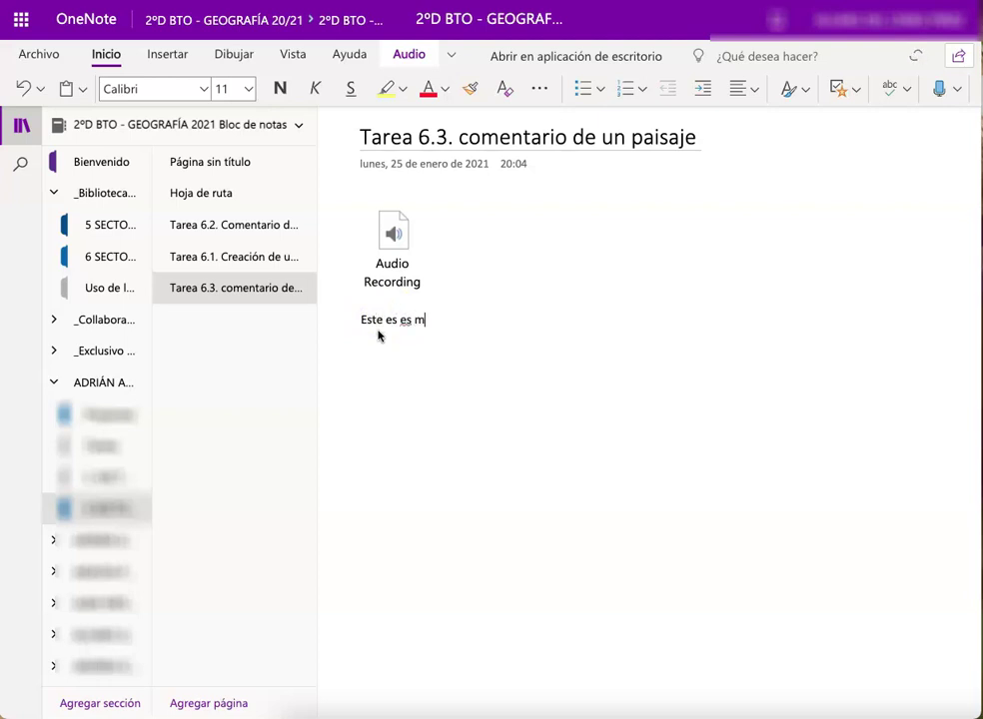
pyautogui.press('BackSpace')
pyautogui.press('BackSpace')
pyautogui.press('BackSpace')
pyautogui.press('BackSpace')
pyautogui.press('BackSpace')
pyautogui.write('omentario del paisaje')
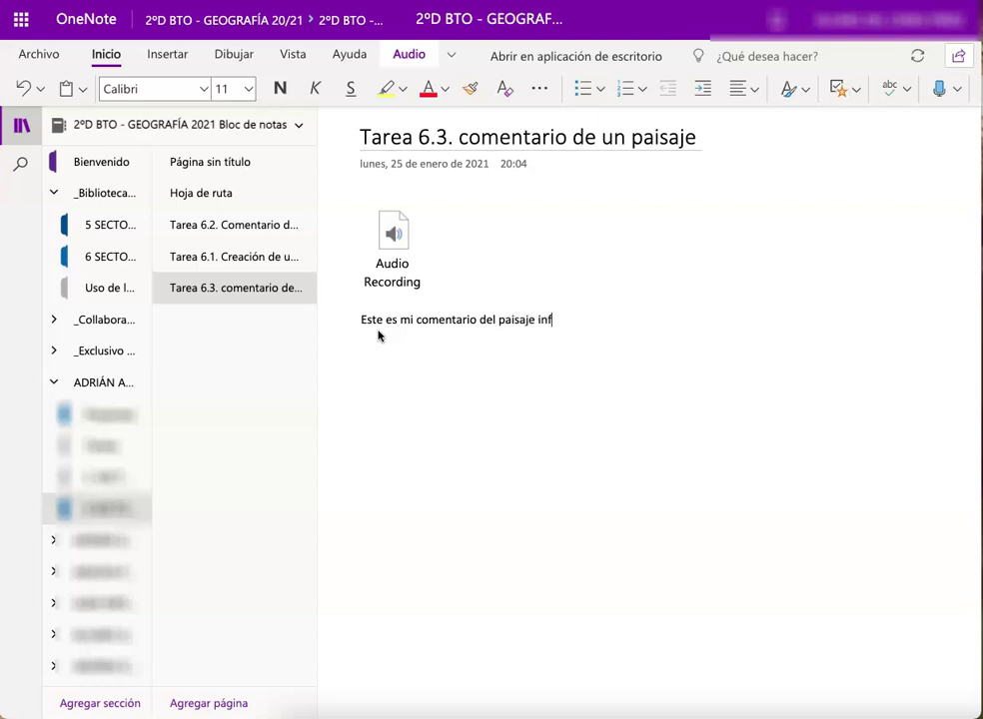
pyautogui.press('BackSpace')
pyautogui.write('dustrial de....')
pyautogui.press('Return')
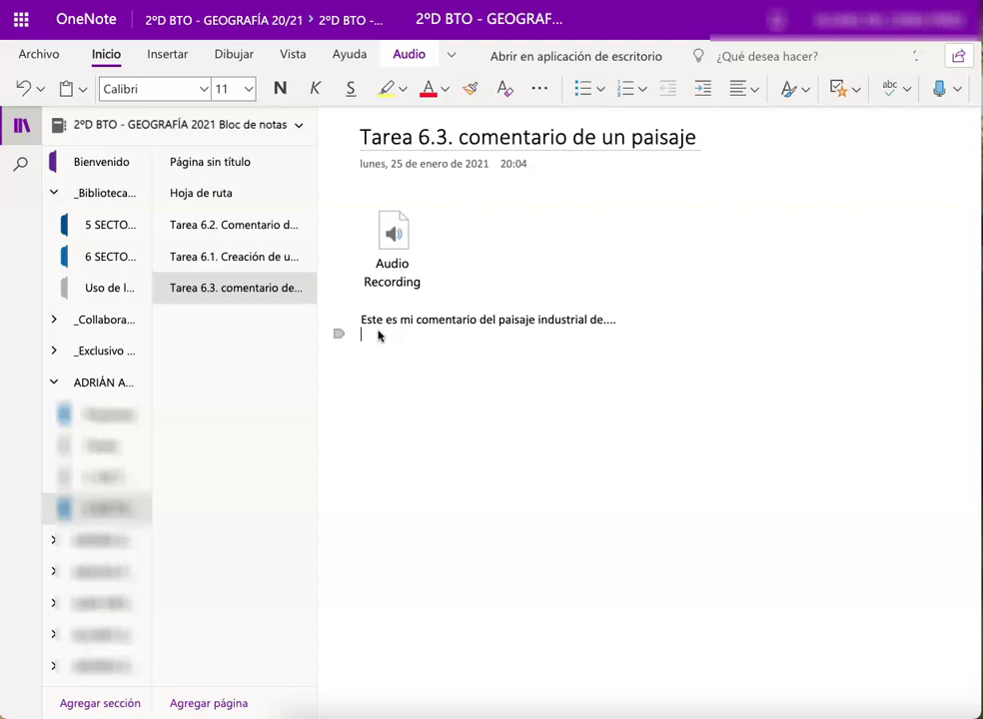